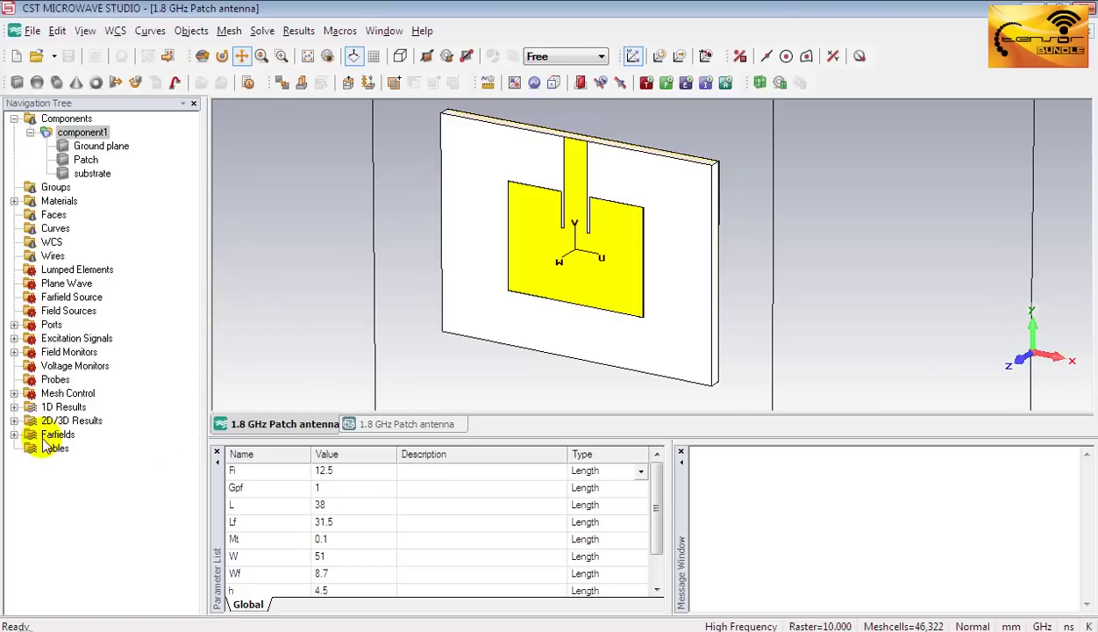
- Show the 'farfield (f=1.8) [1]' 3-D directivity pattern, reporting 6.811 dBi
{"action": "left_click", "coordinate": [14, 434]}
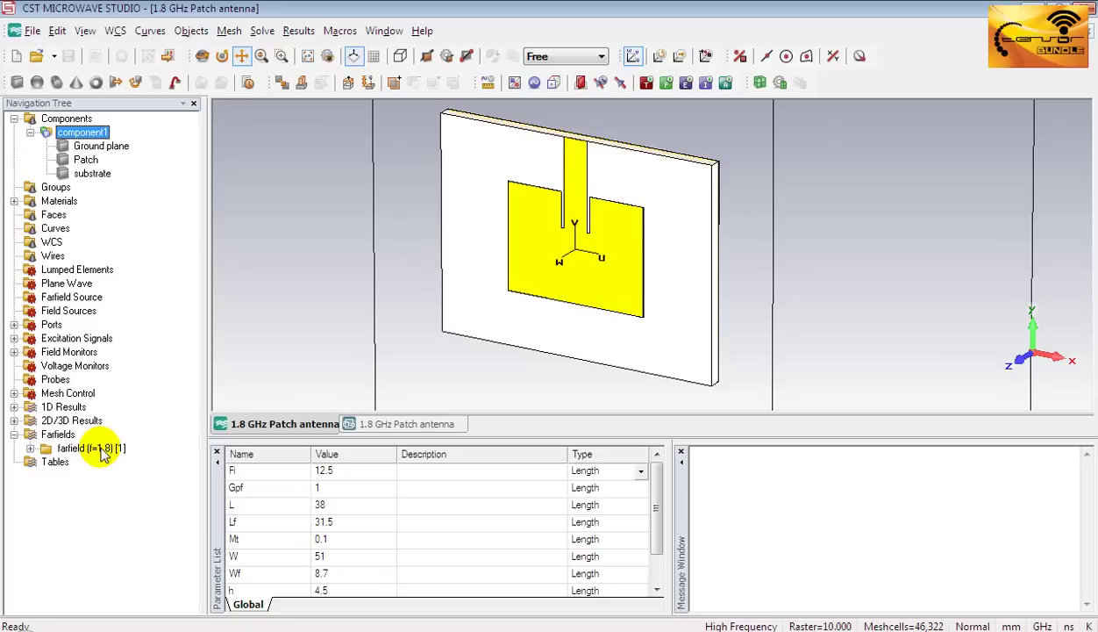
{"action": "left_click", "coordinate": [103, 451]}
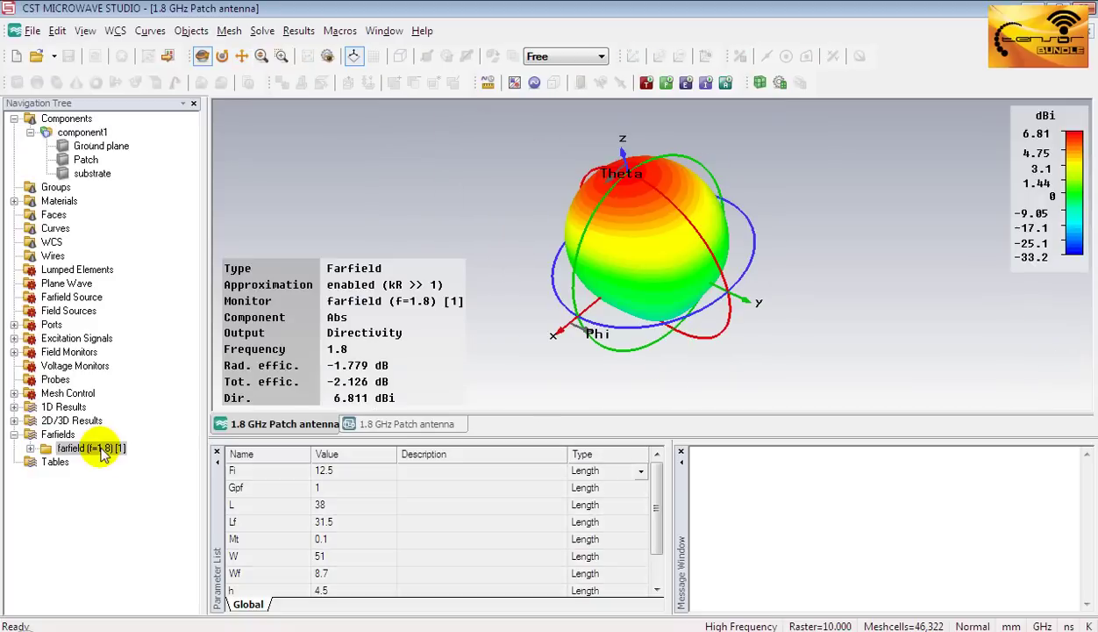
- Hide and restore the farfield axes and Theta/Phi circles, then open Farfield Plot Properties
{"action": "right_click", "coordinate": [597, 322]}
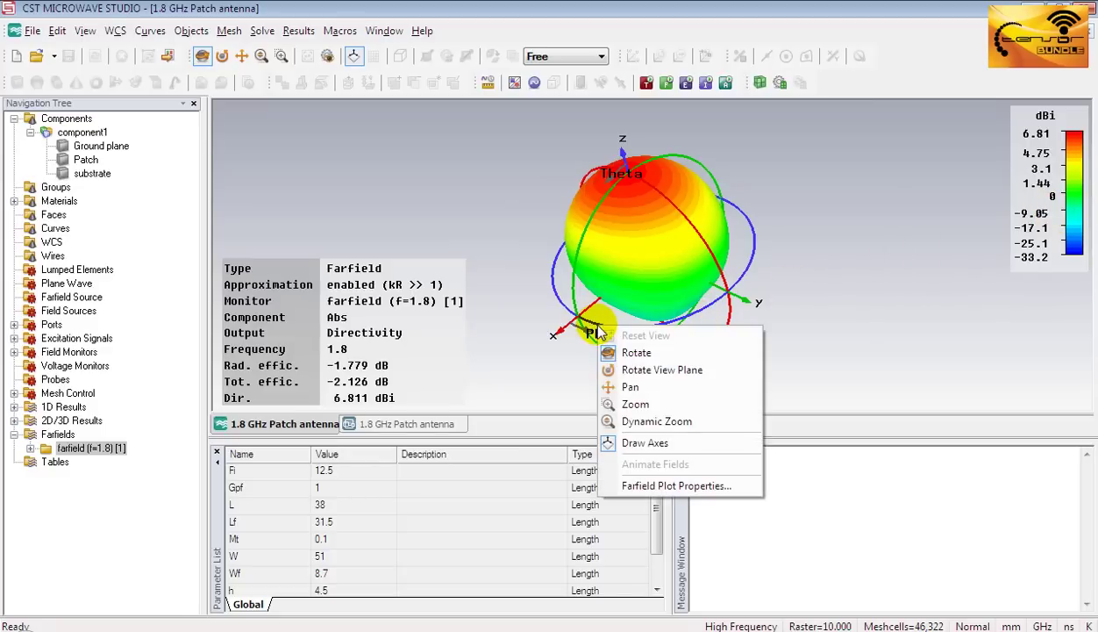
{"action": "left_click", "coordinate": [621, 441]}
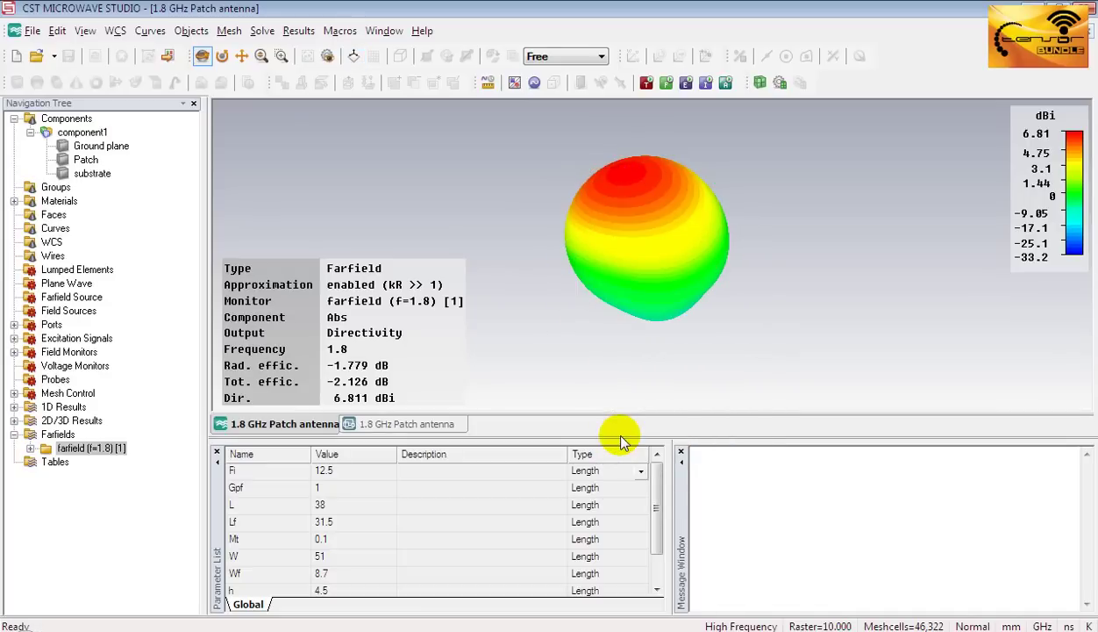
{"action": "right_click", "coordinate": [620, 391]}
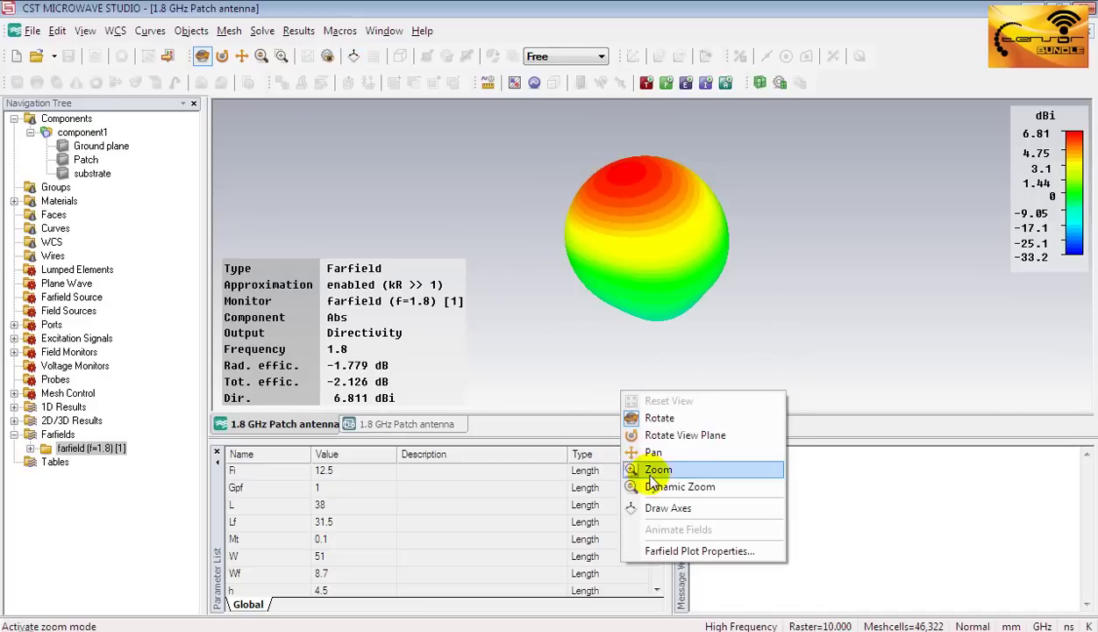
{"action": "left_click", "coordinate": [647, 508]}
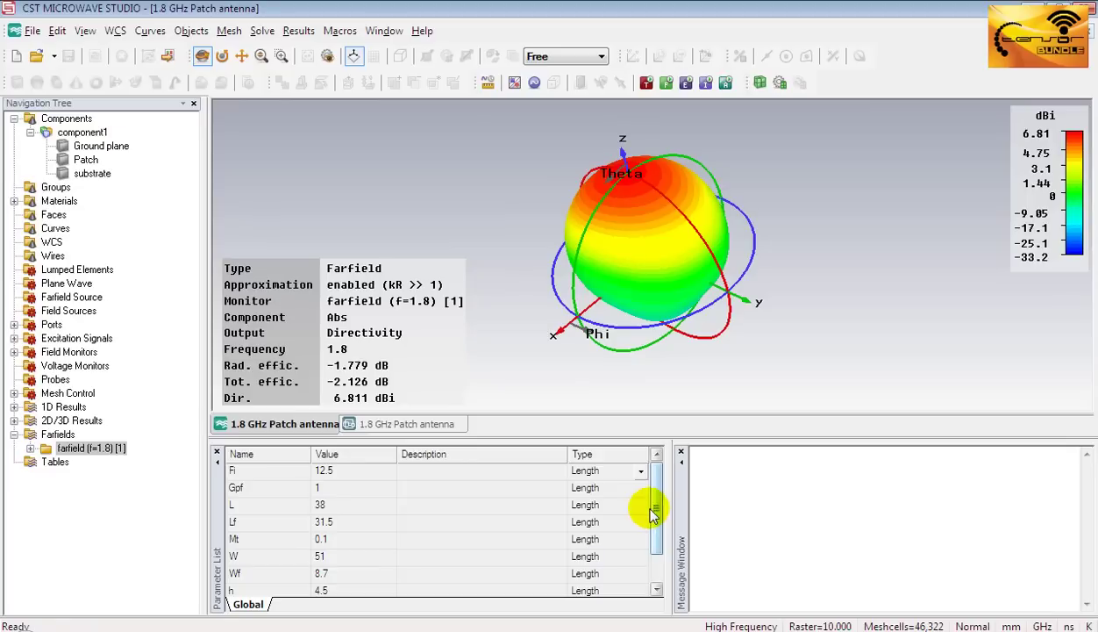
{"action": "right_click", "coordinate": [510, 173]}
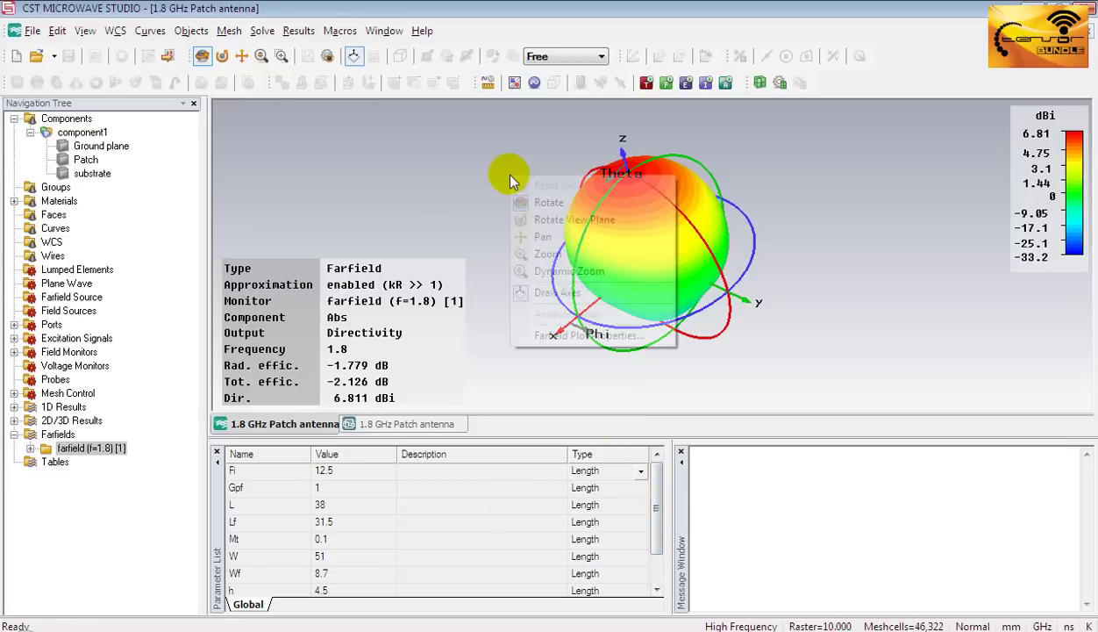
{"action": "left_click", "coordinate": [549, 337]}
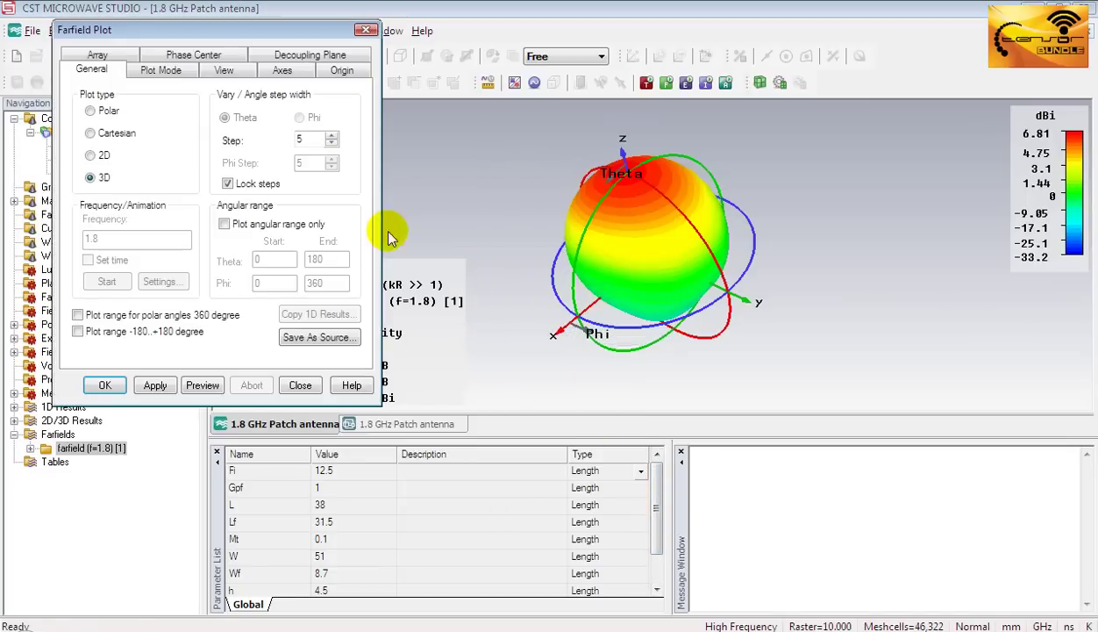
- On the View tab, show the antenna structure inside a transparent farfield and apply
{"action": "left_click", "coordinate": [226, 72]}
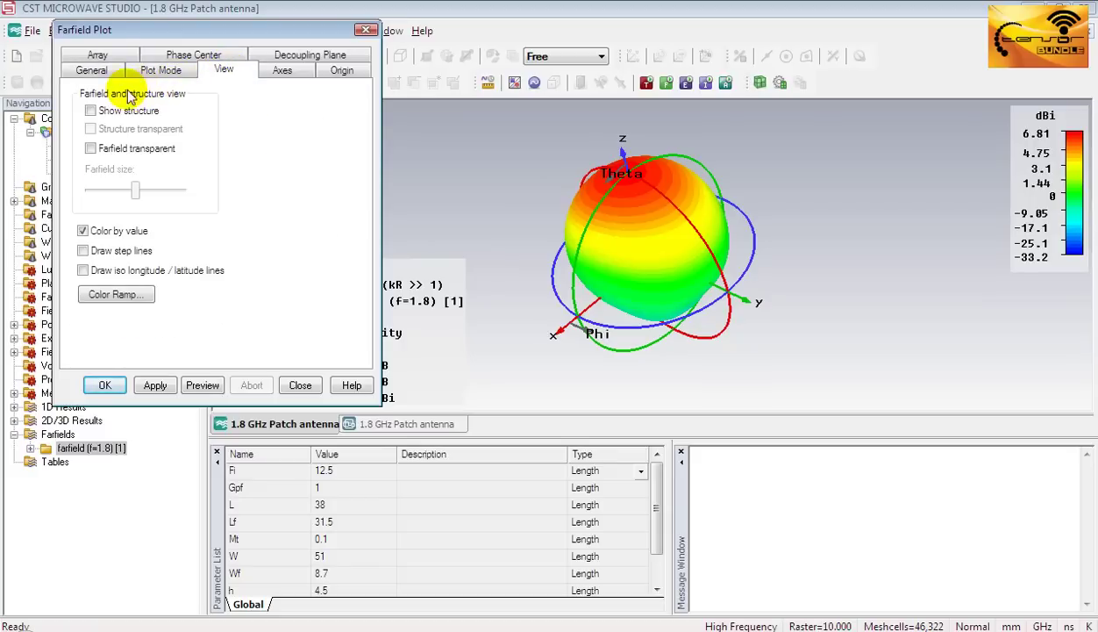
{"action": "left_click", "coordinate": [93, 112]}
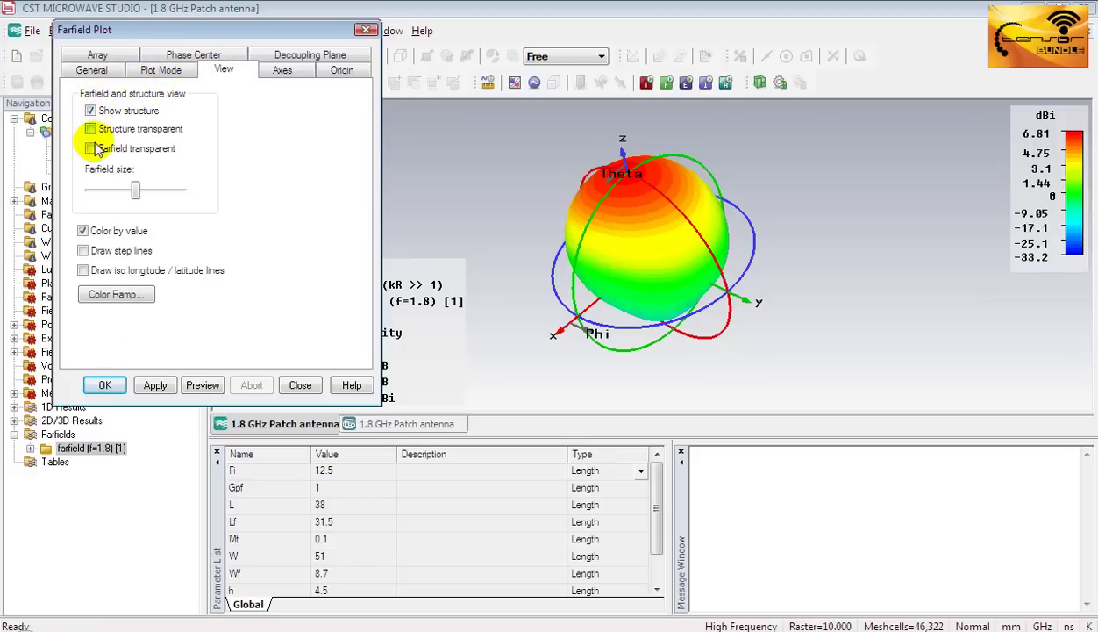
{"action": "left_click", "coordinate": [94, 150]}
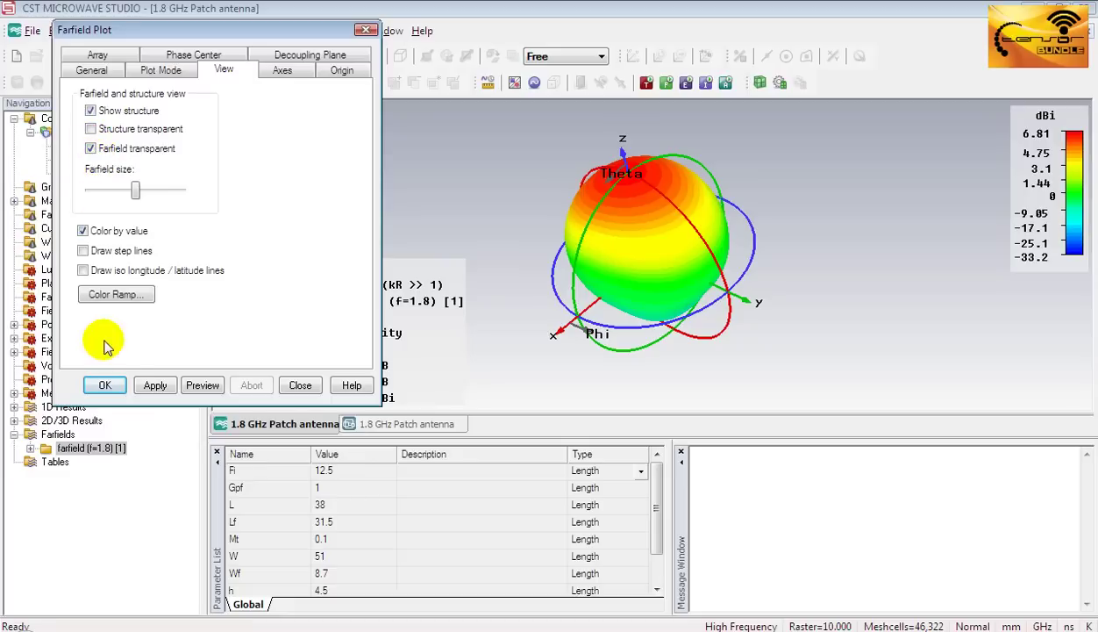
{"action": "left_click", "coordinate": [151, 385]}
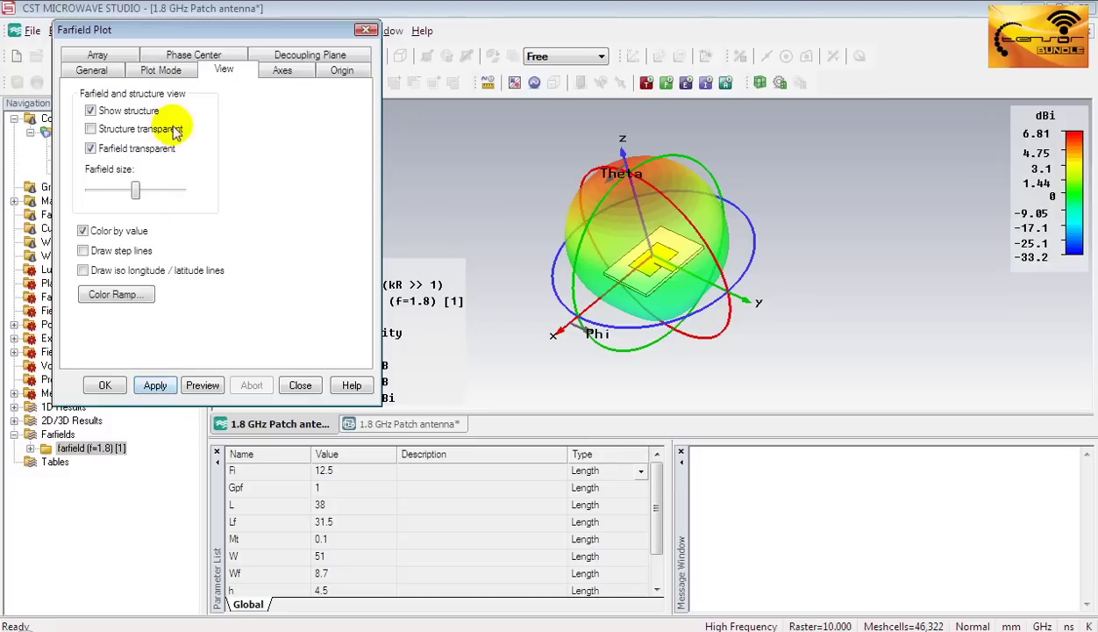
- Add step lines and iso longitude/latitude lines to the farfield, then view the Color Ramp settings
{"action": "mouse_move", "coordinate": [136, 184]}
{"action": "left_mouse_down"}
{"action": "mouse_move", "coordinate": [144, 195]}
{"action": "mouse_move", "coordinate": [134, 193]}
{"action": "left_mouse_up"}
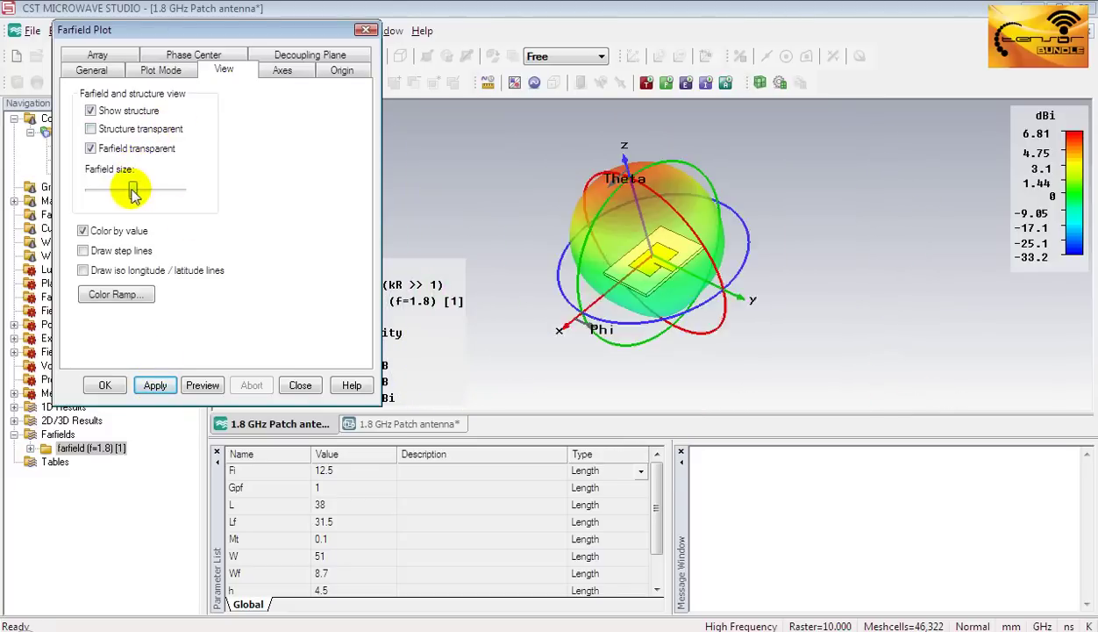
{"action": "left_click", "coordinate": [134, 193]}
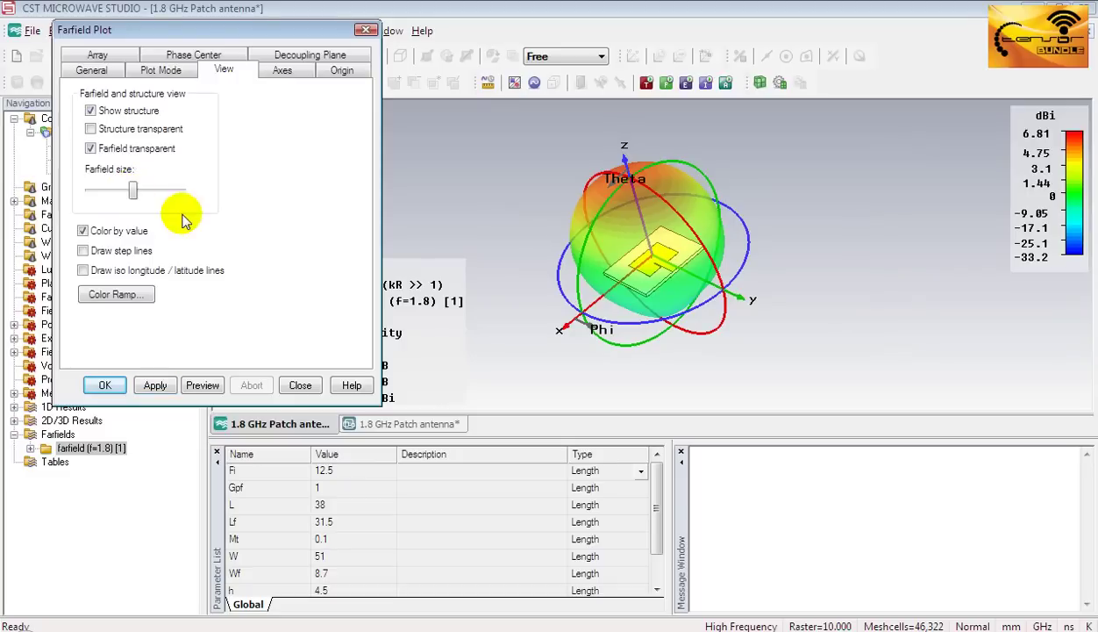
{"action": "left_click", "coordinate": [83, 250]}
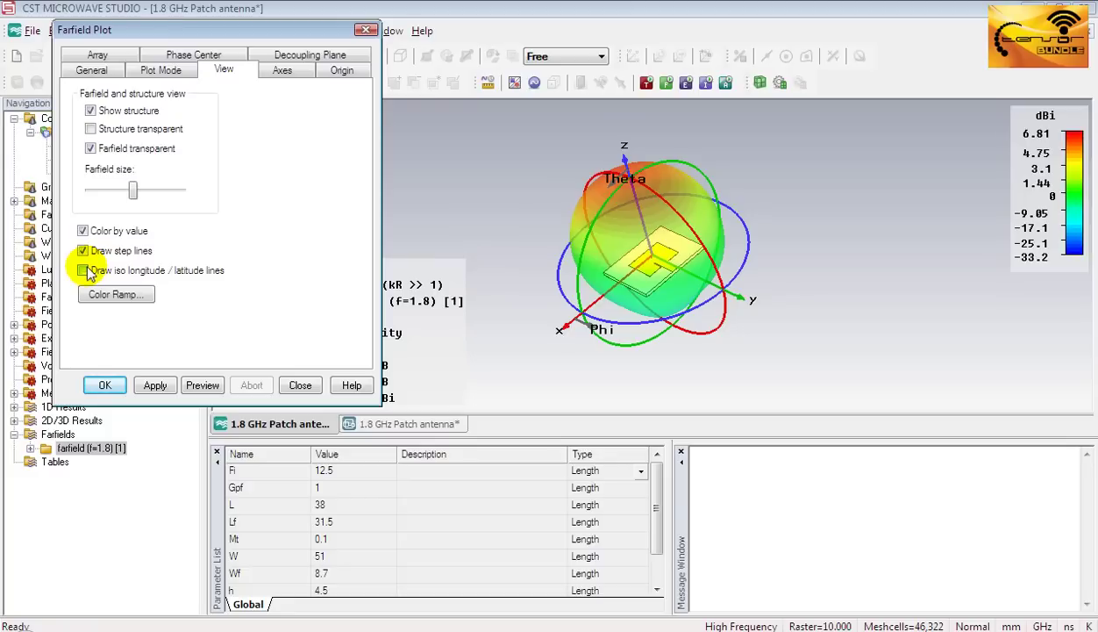
{"action": "left_click", "coordinate": [153, 385]}
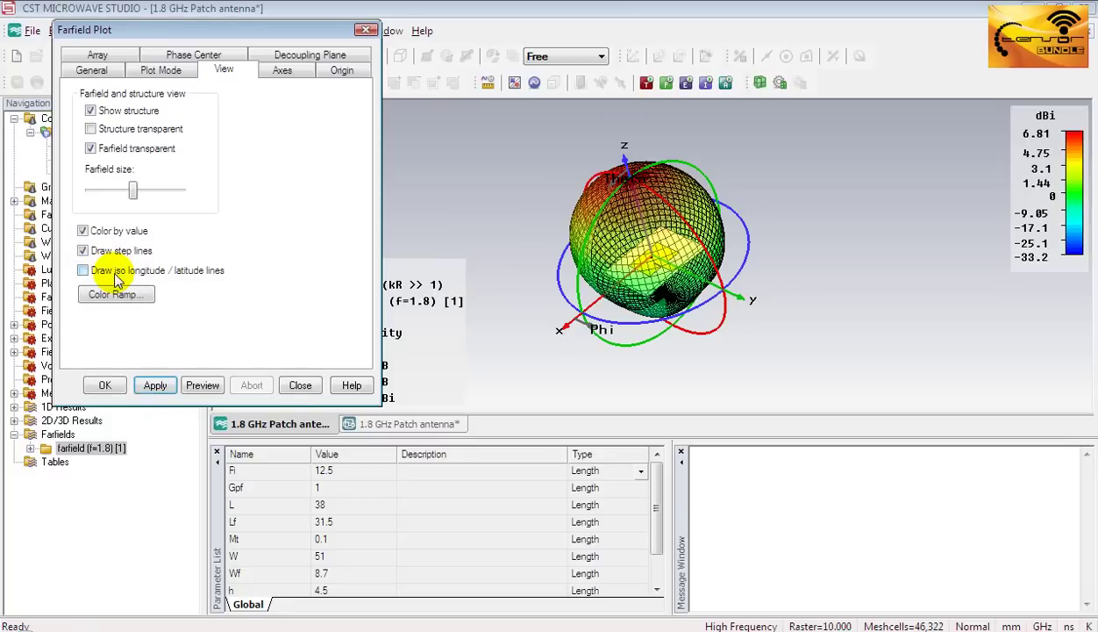
{"action": "left_click", "coordinate": [155, 386]}
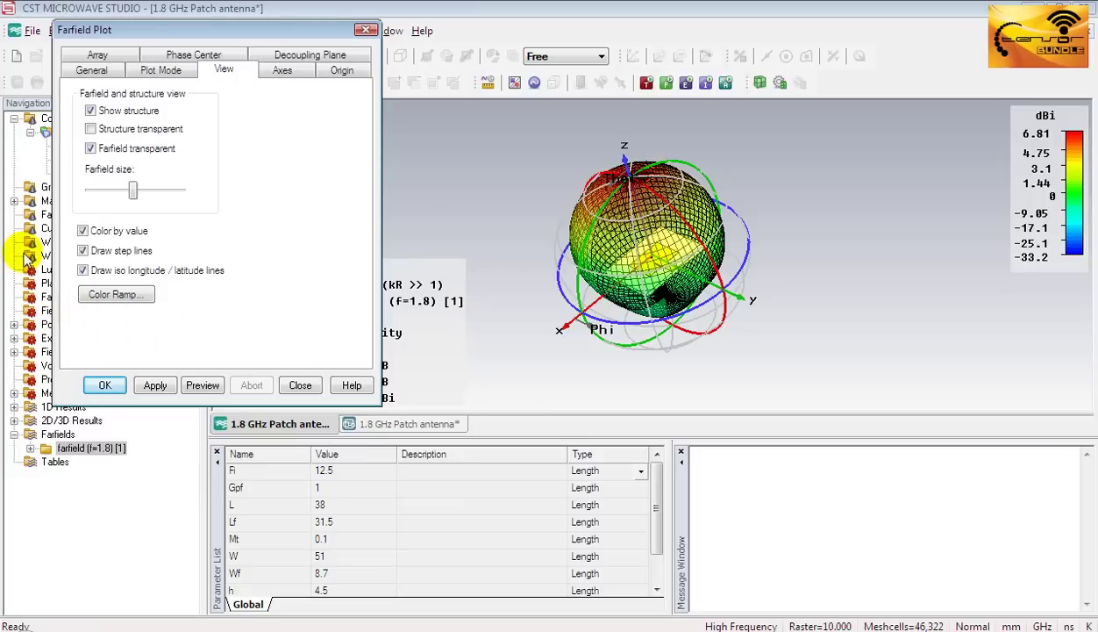
{"action": "left_click", "coordinate": [118, 295]}
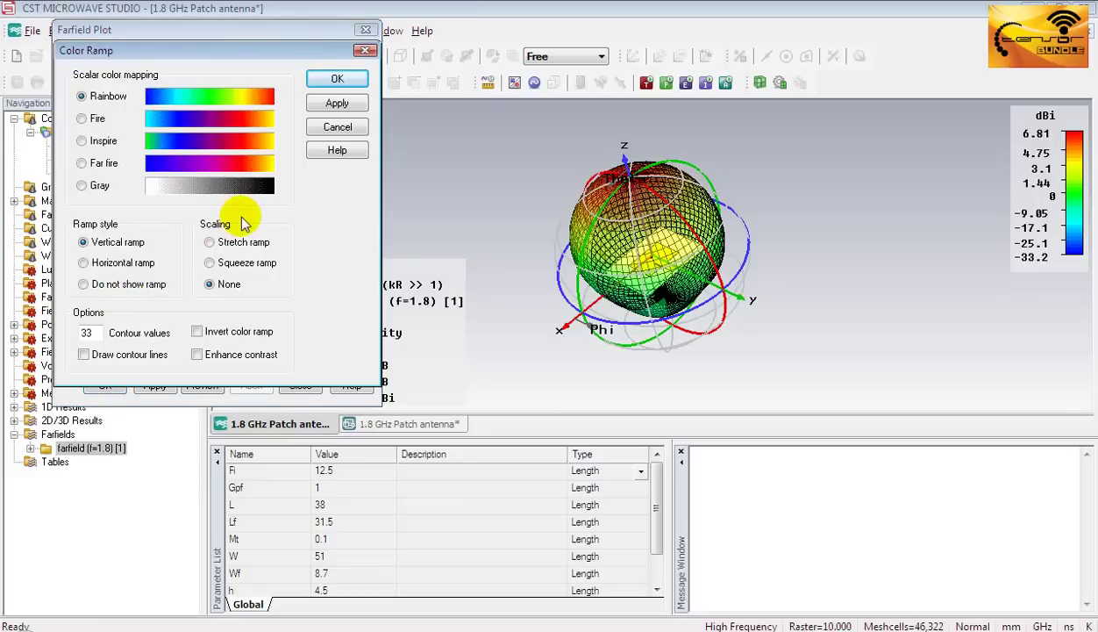
- Close the Color Ramp and remove the step and longitude/latitude lines from the farfield
{"action": "left_click", "coordinate": [365, 50]}
{"action": "left_click", "coordinate": [82, 251]}
{"action": "left_click", "coordinate": [83, 270]}
{"action": "left_click", "coordinate": [155, 385]}
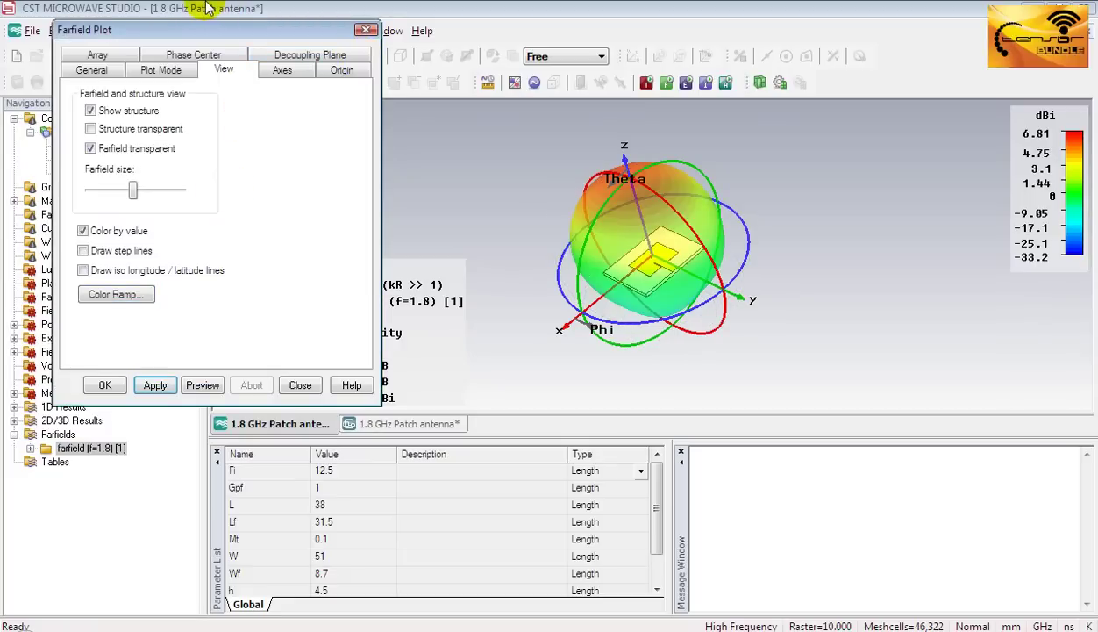
- On the General tab, start Save As Source and cancel it
{"action": "left_click", "coordinate": [109, 73]}
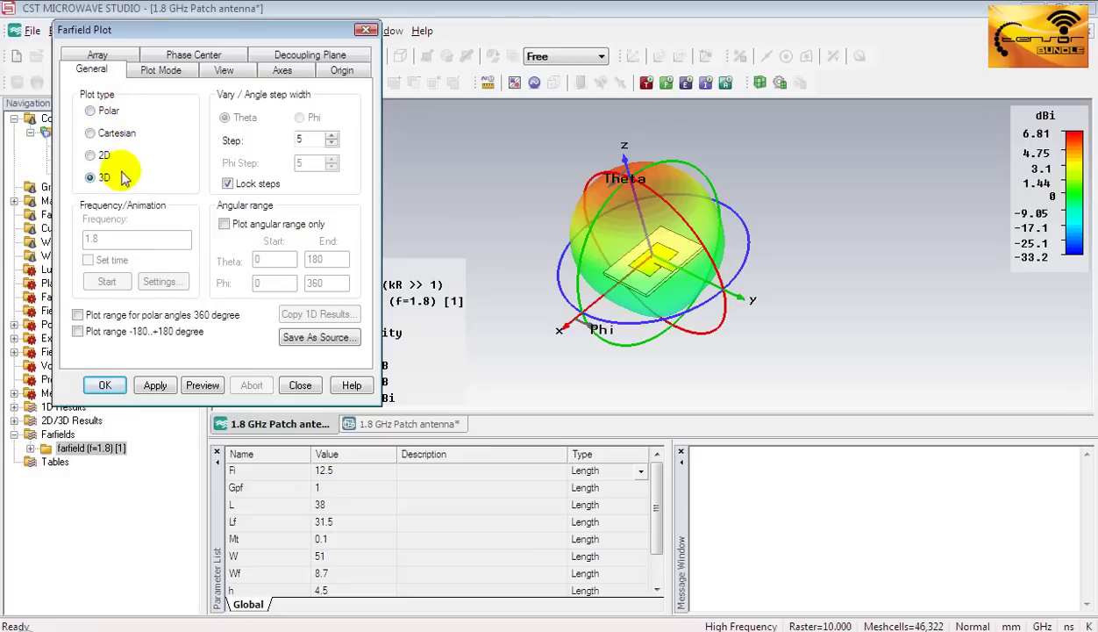
{"action": "left_click", "coordinate": [298, 341]}
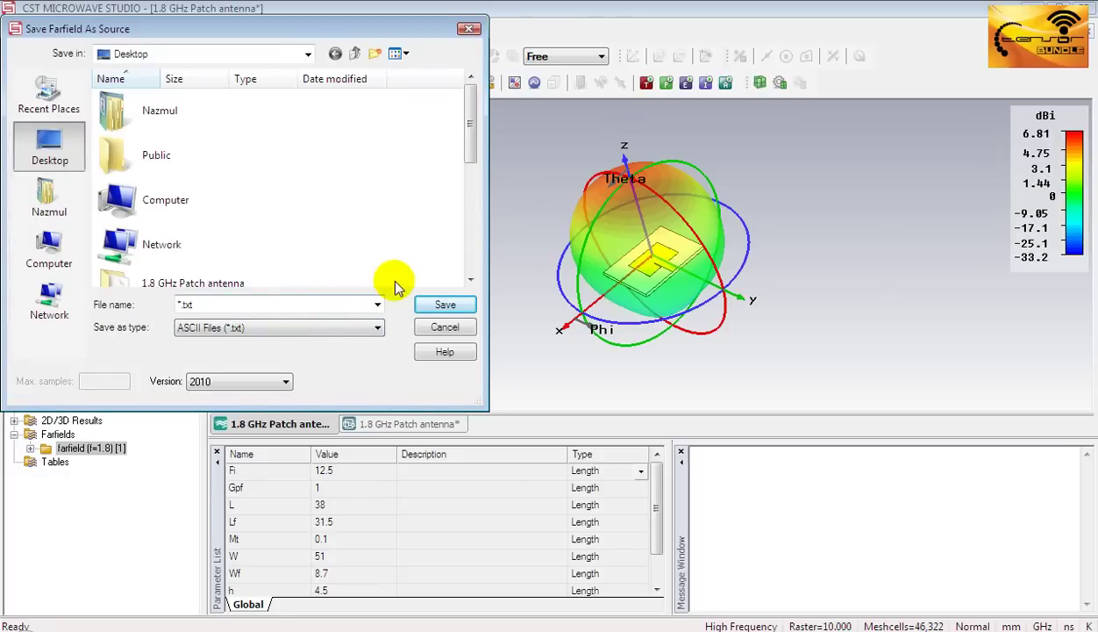
{"action": "left_click", "coordinate": [420, 326]}
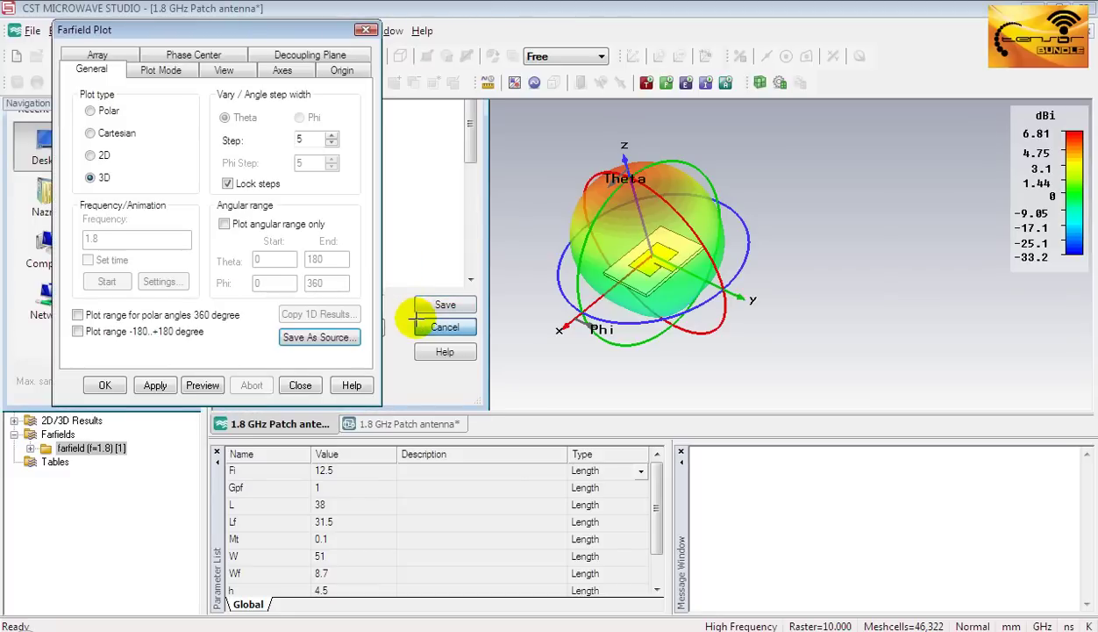
- Draw the Phi=90 directivity as a polar plot (6.8 dBi main lobe), then select Cartesian
{"action": "left_click", "coordinate": [89, 112]}
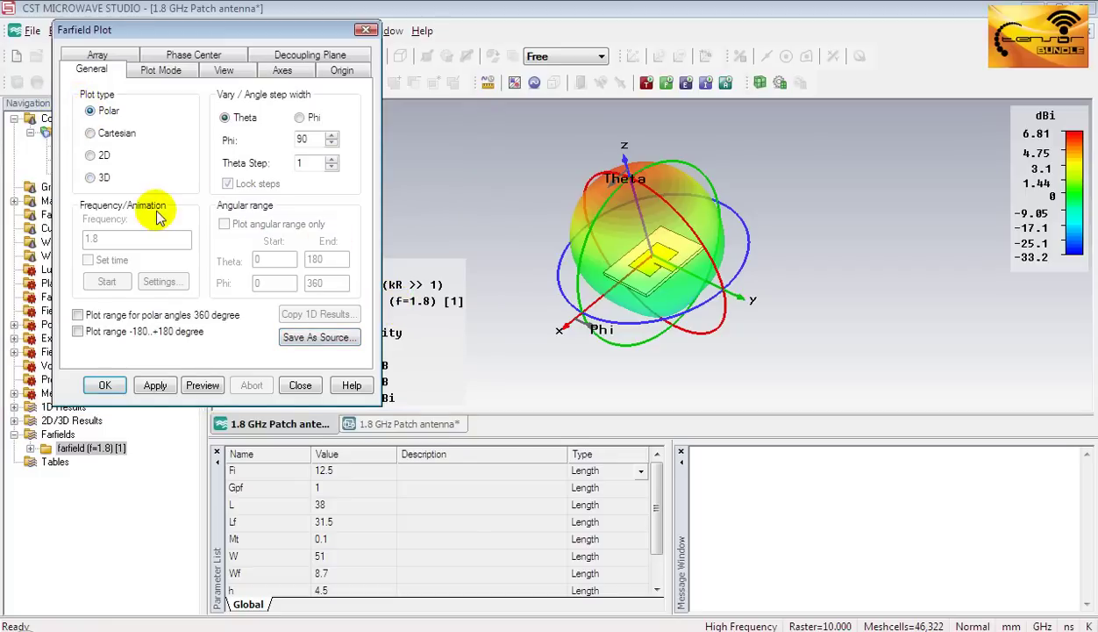
{"action": "left_click", "coordinate": [155, 386]}
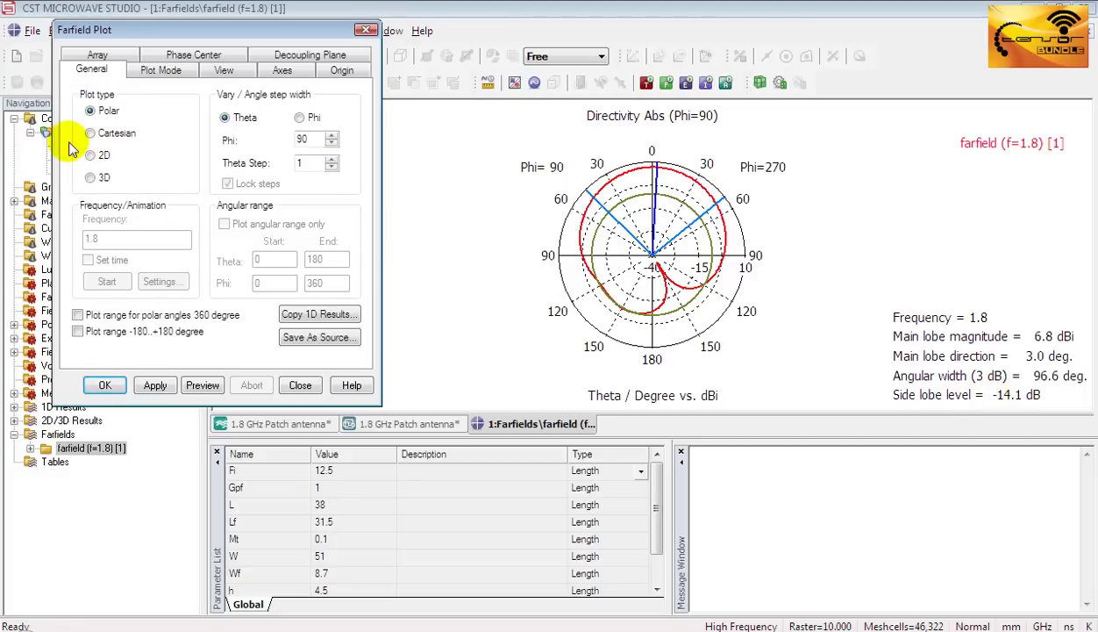
{"action": "left_click", "coordinate": [95, 135]}
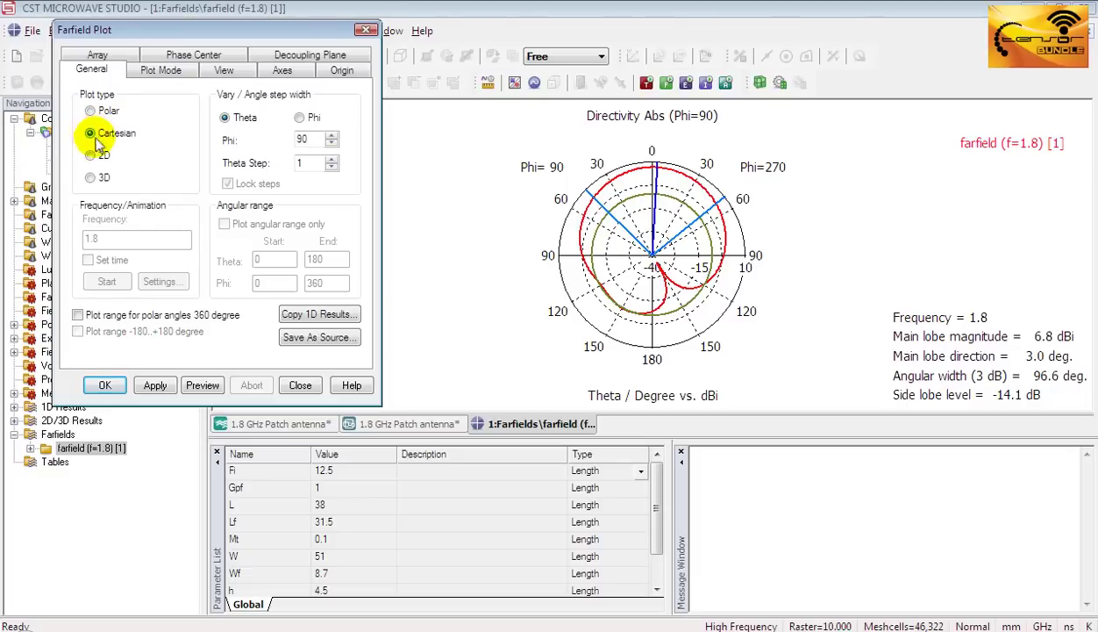
- Redraw the directivity as a Cartesian curve, dismissing the Export menu without exporting
{"action": "left_click", "coordinate": [156, 395]}
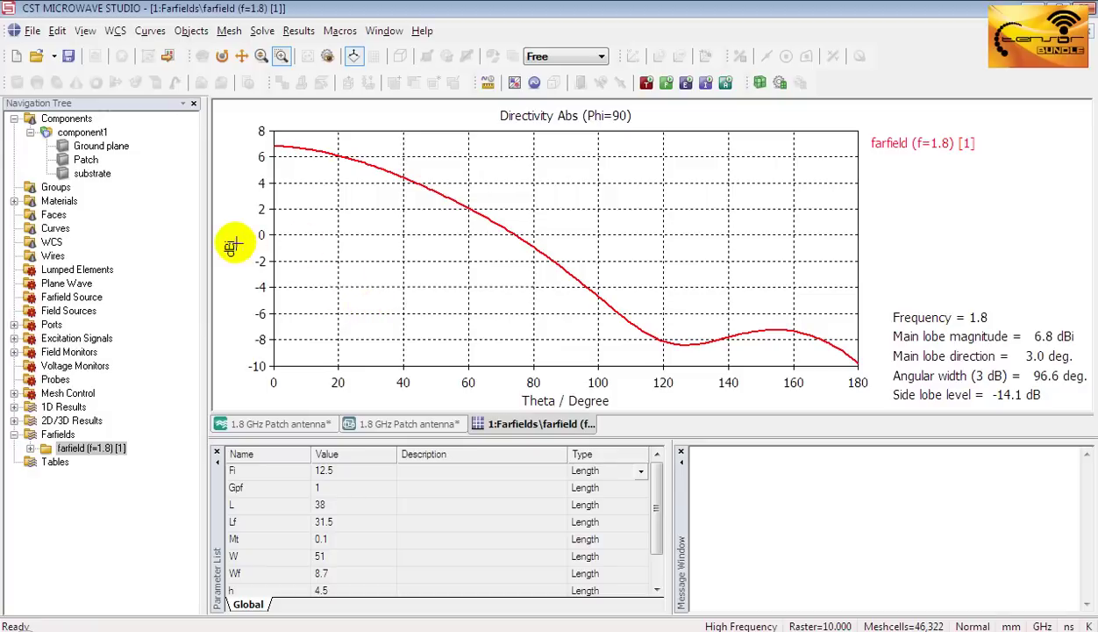
{"action": "left_click", "coordinate": [31, 34]}
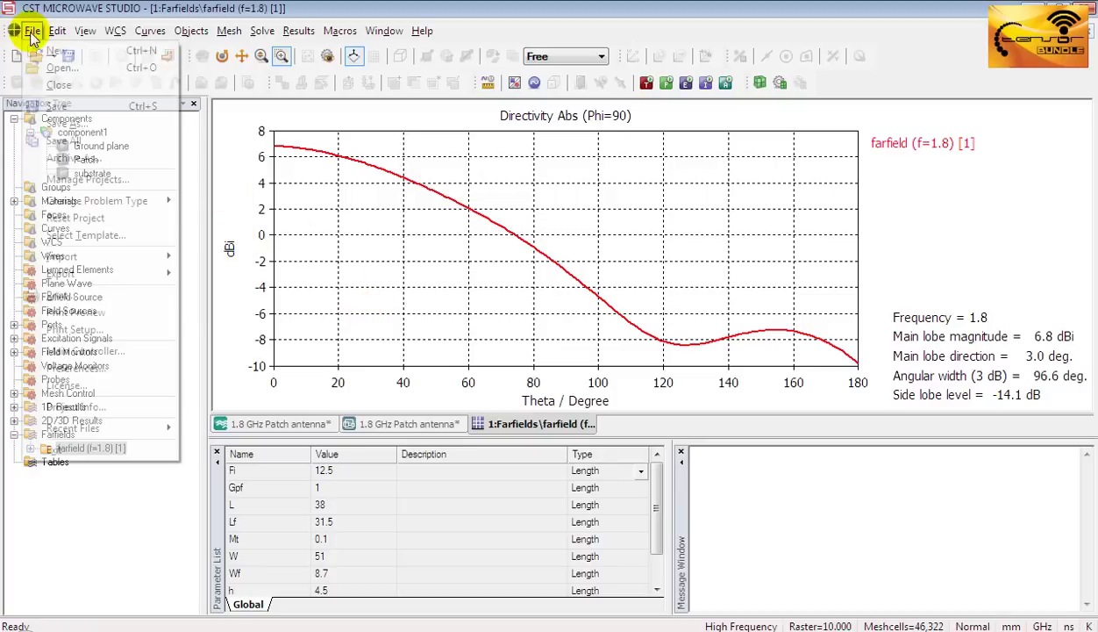
{"action": "mouse_move", "coordinate": [239, 277]}
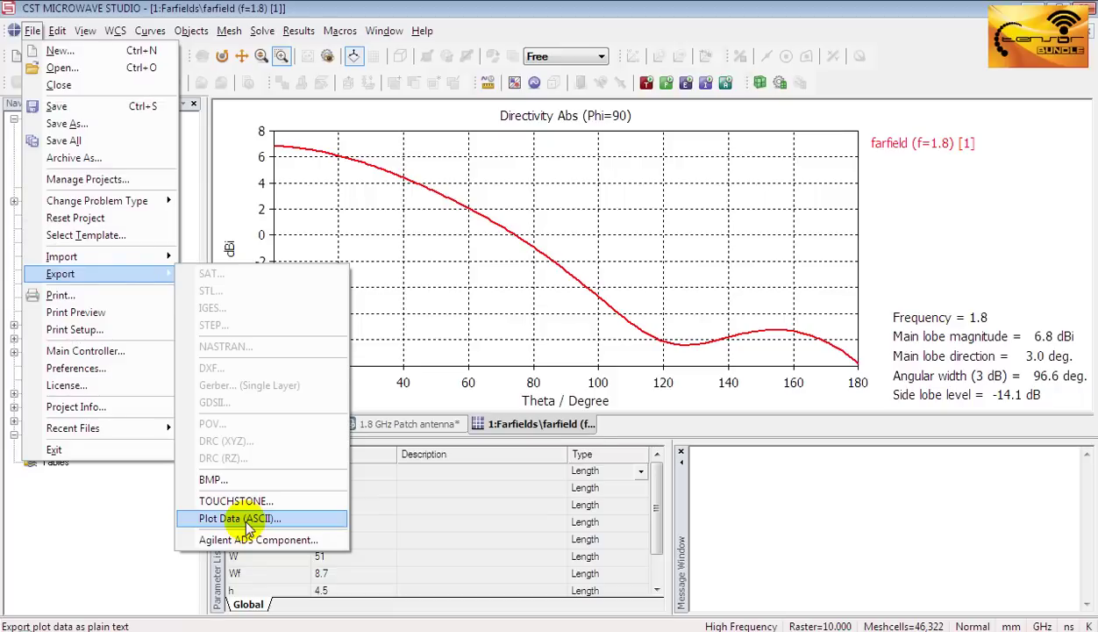
{"action": "left_click", "coordinate": [152, 507]}
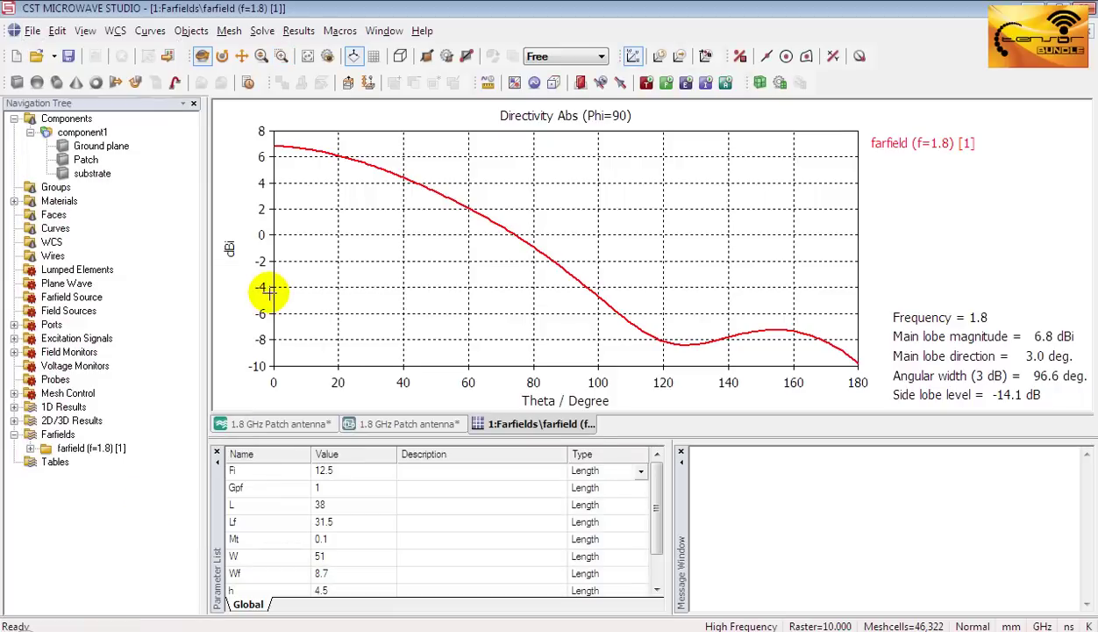
- Select the 2D plot type in the directivity chart's Plot Properties
{"action": "right_click", "coordinate": [268, 292]}
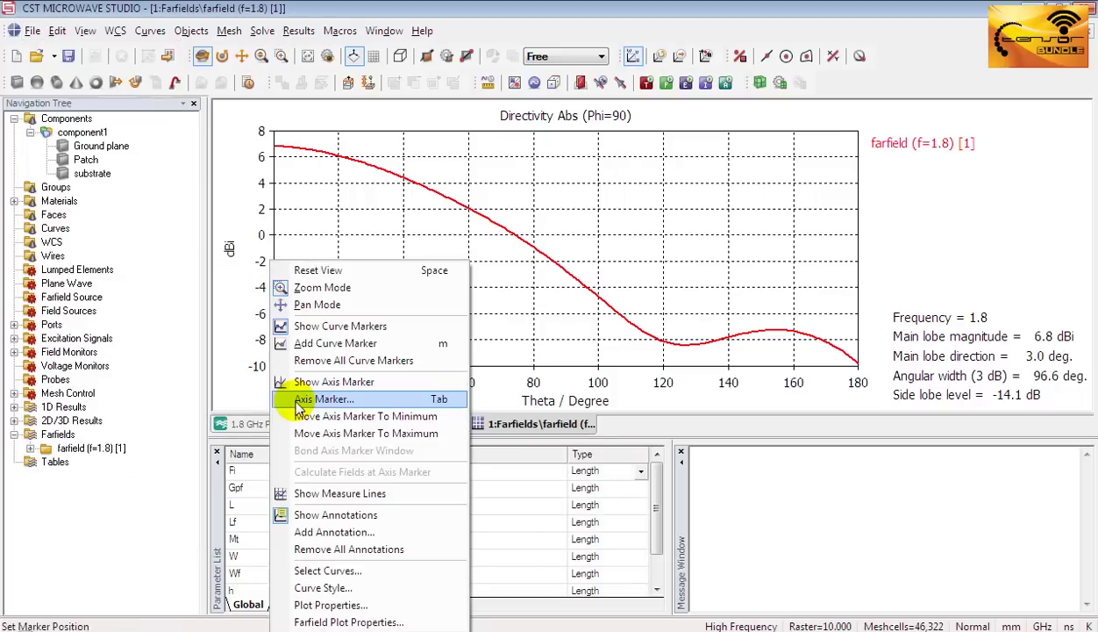
{"action": "left_click", "coordinate": [312, 607]}
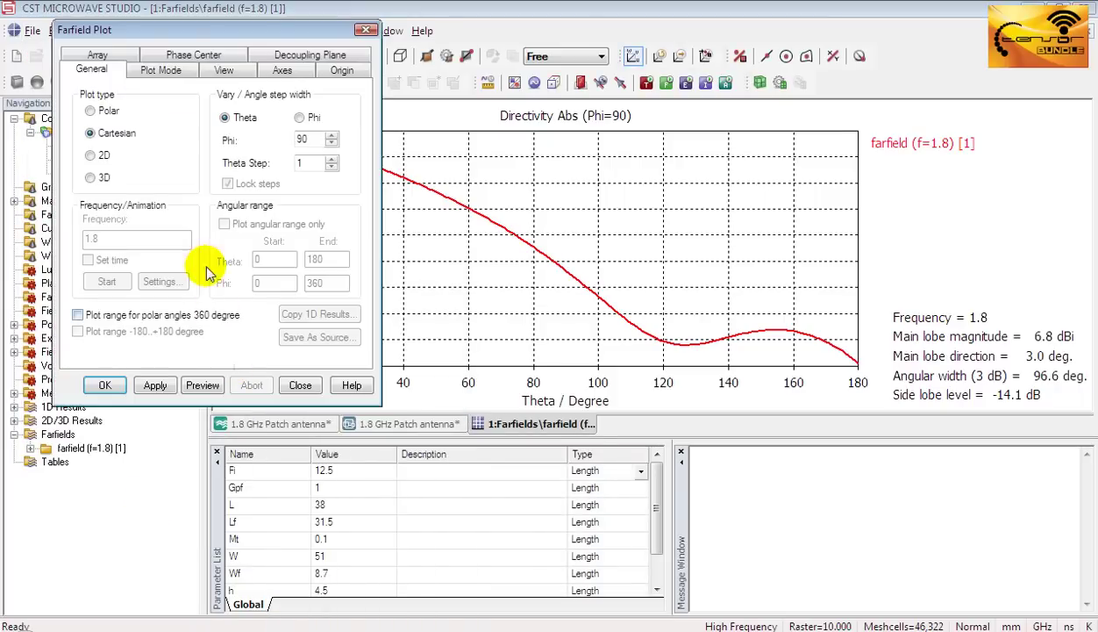
{"action": "left_click", "coordinate": [91, 156]}
- Apply the 2D theta–phi directivity map and set the Plot Mode quantity to Gain (IEEE)
{"action": "left_click", "coordinate": [158, 379]}
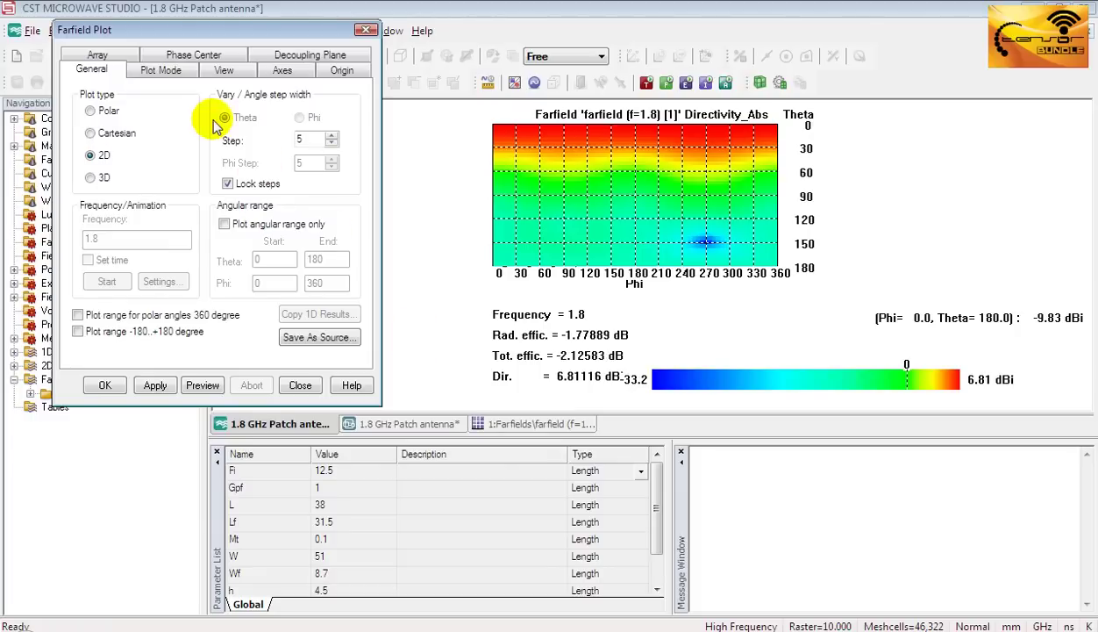
{"action": "left_click", "coordinate": [163, 70]}
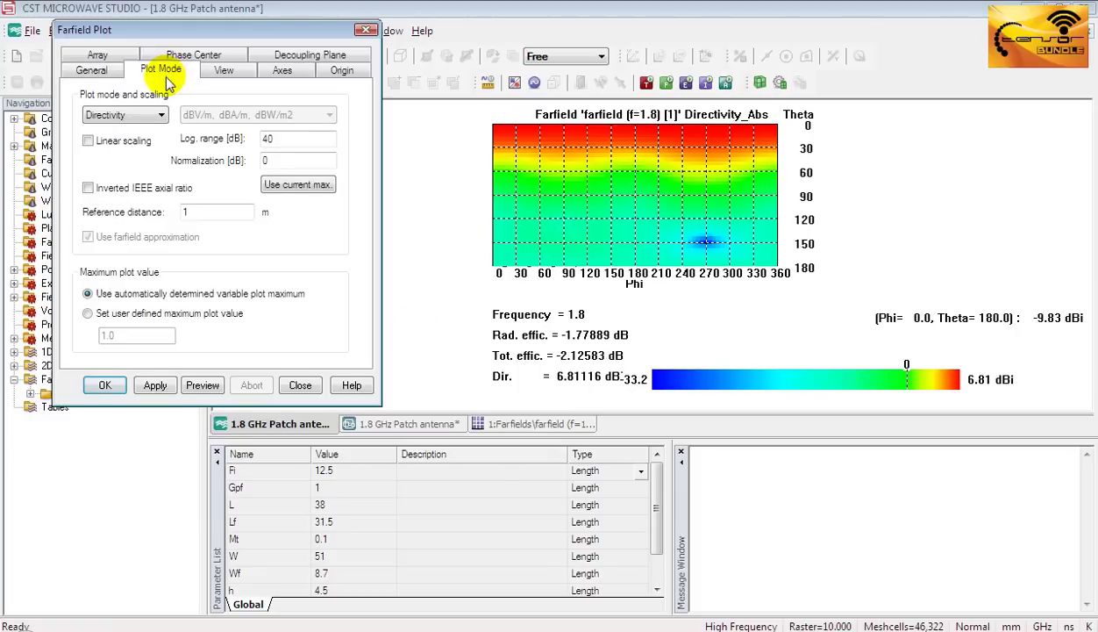
{"action": "left_click", "coordinate": [161, 117]}
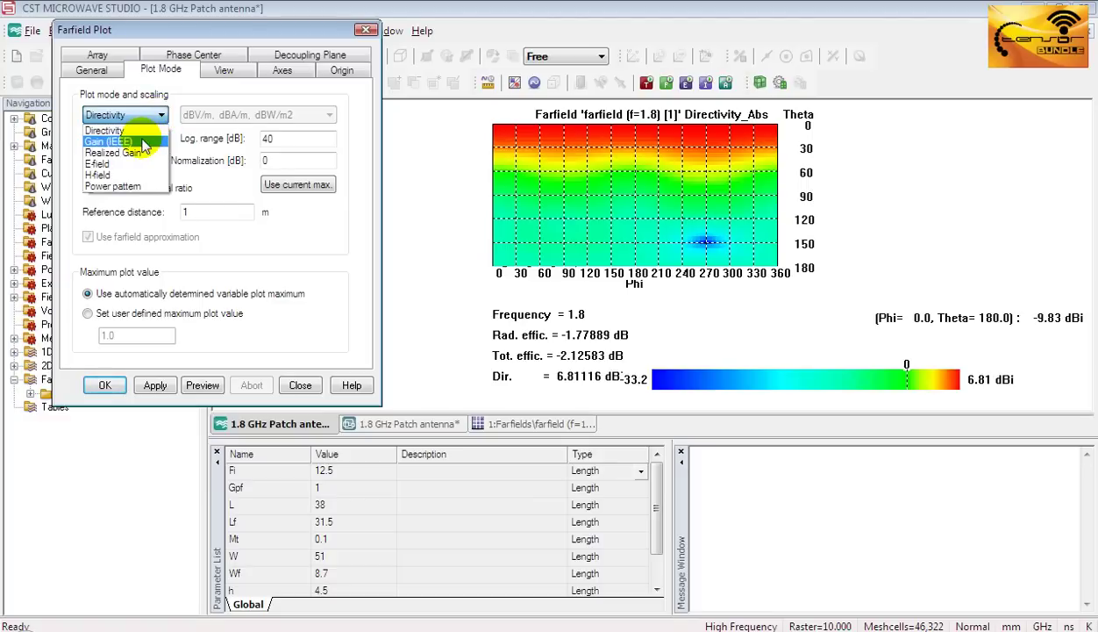
{"action": "left_click", "coordinate": [130, 141]}
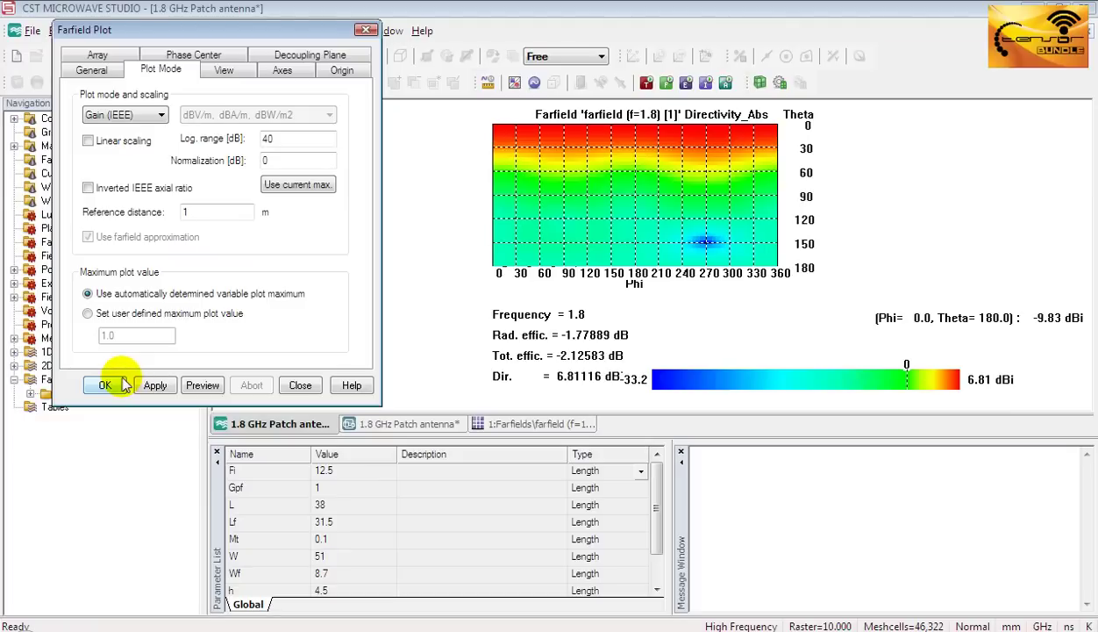
- Close the farfield settings, select the Patch under component1 and switch to top view
{"action": "left_click", "coordinate": [295, 382]}
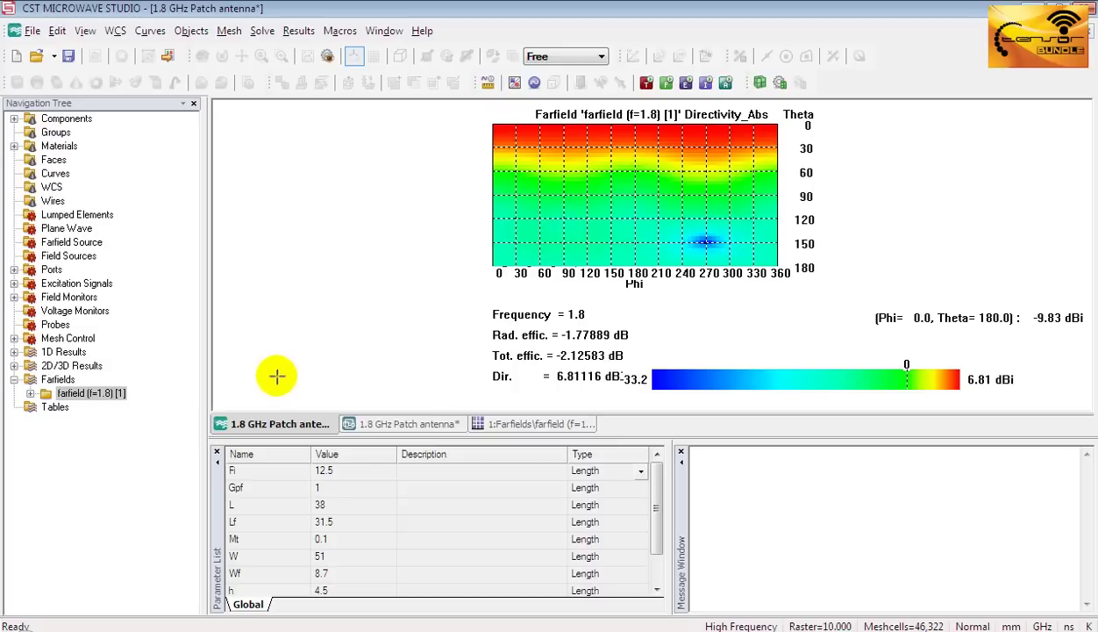
{"action": "left_click", "coordinate": [14, 119]}
{"action": "left_click", "coordinate": [30, 132]}
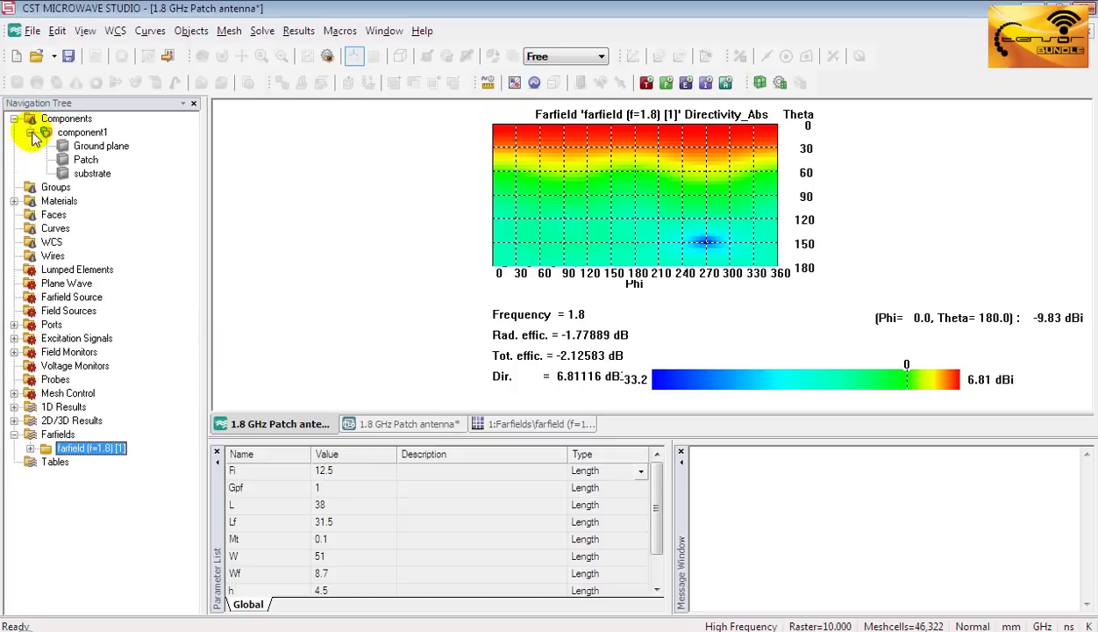
{"action": "left_click", "coordinate": [85, 160]}
{"action": "right_click", "coordinate": [87, 164]}
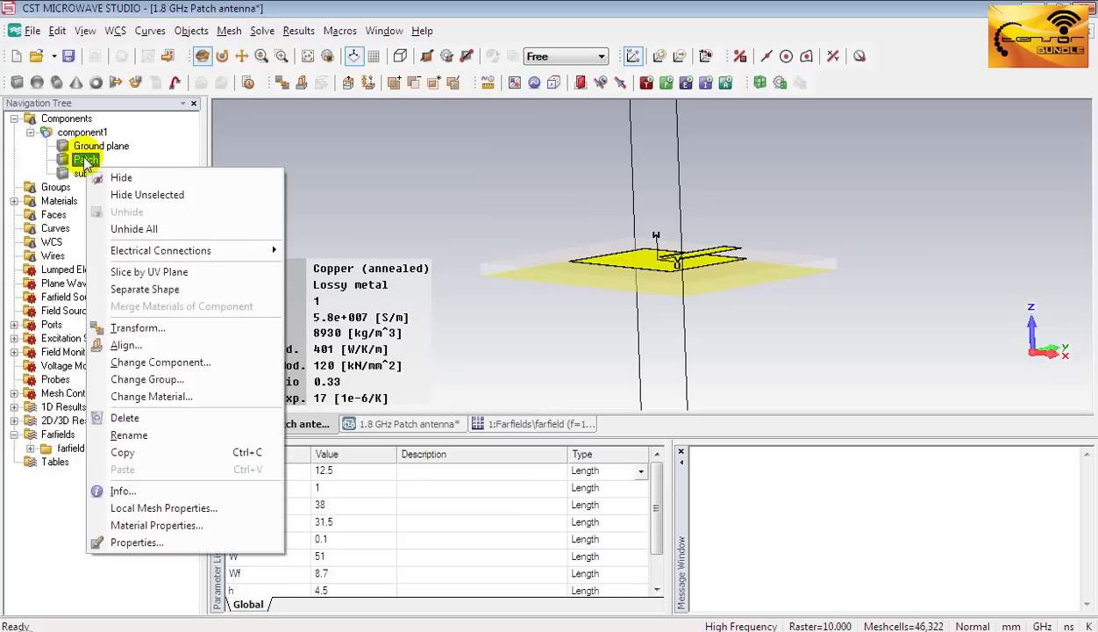
{"action": "key", "text": "Escape"}
{"action": "key", "text": "t"}
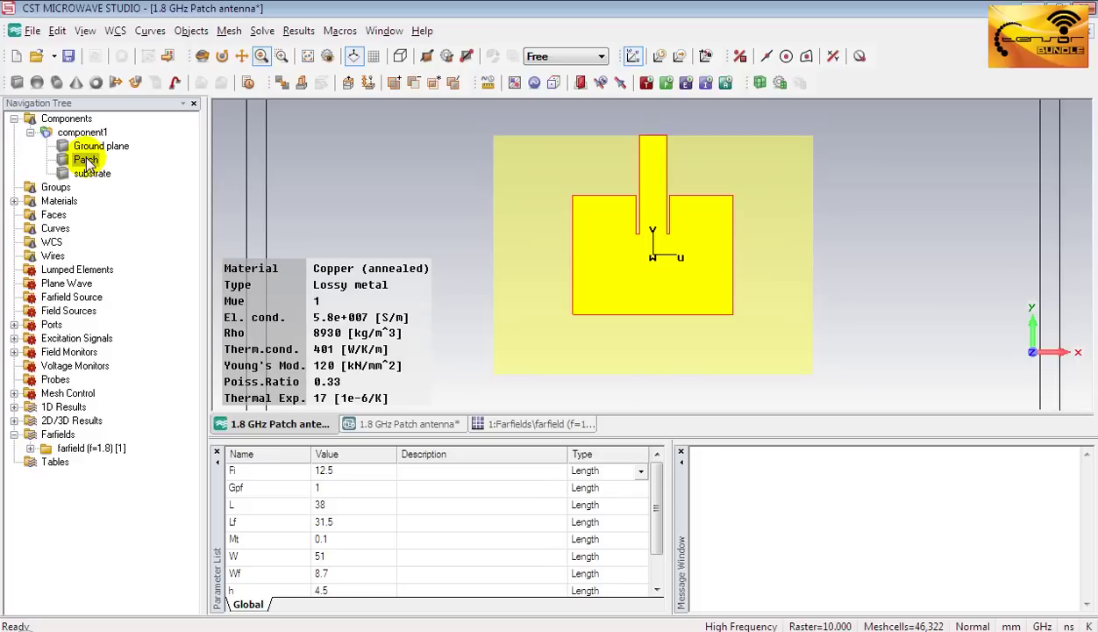
- Change the Patch's Copper (annealed) material colour from yellow to dark purple
{"action": "right_click", "coordinate": [85, 160]}
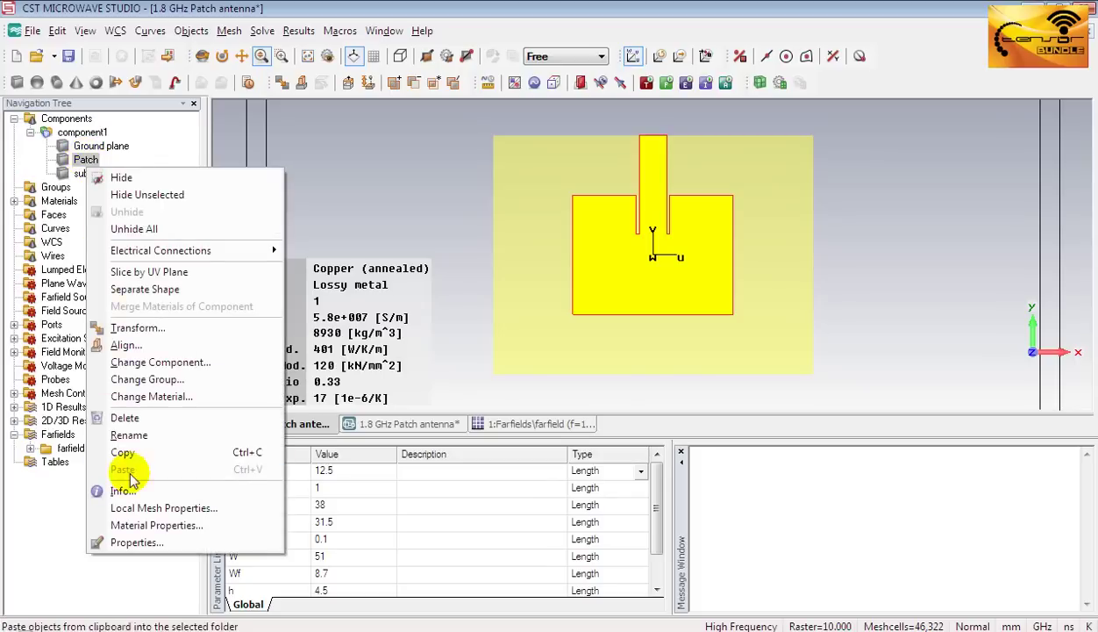
{"action": "left_click", "coordinate": [139, 525]}
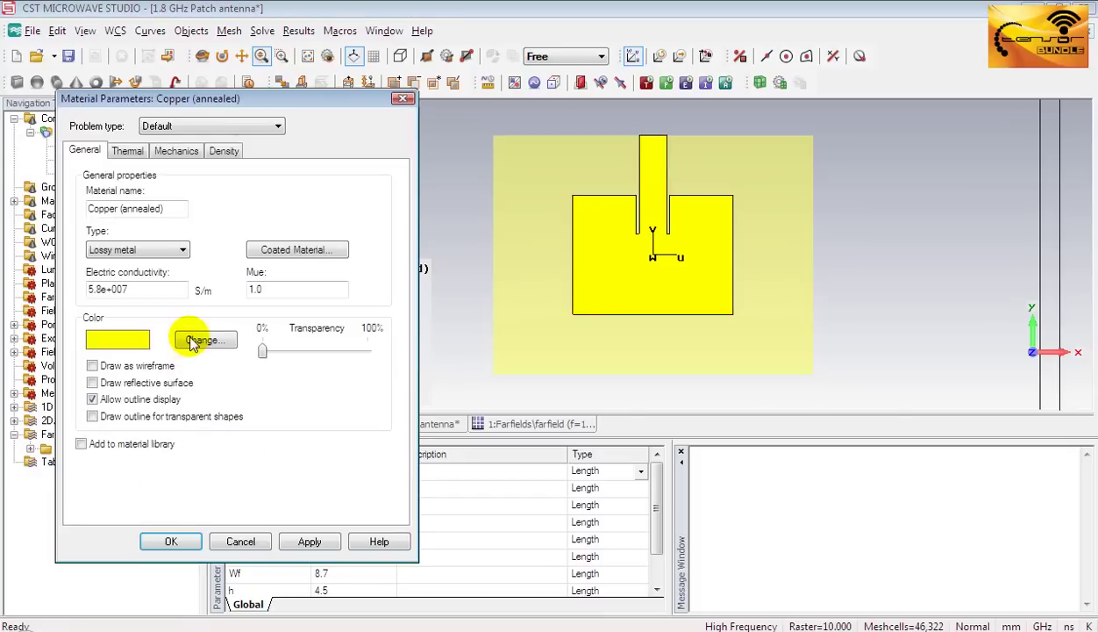
{"action": "left_click", "coordinate": [193, 341]}
{"action": "left_click", "coordinate": [309, 311]}
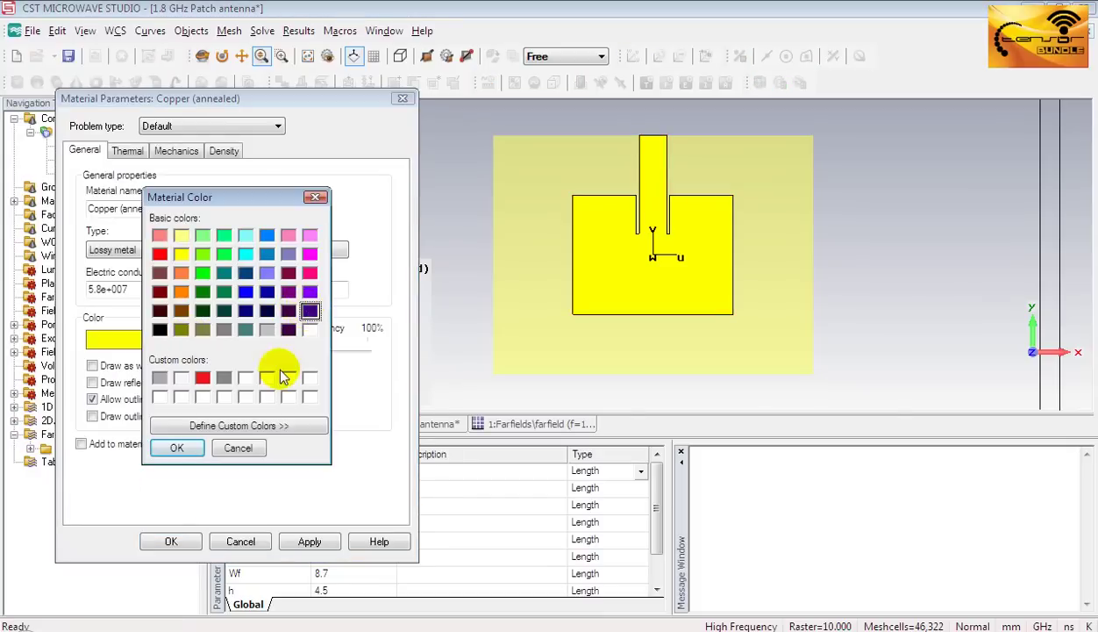
{"action": "left_click", "coordinate": [180, 451]}
{"action": "left_click", "coordinate": [183, 542]}
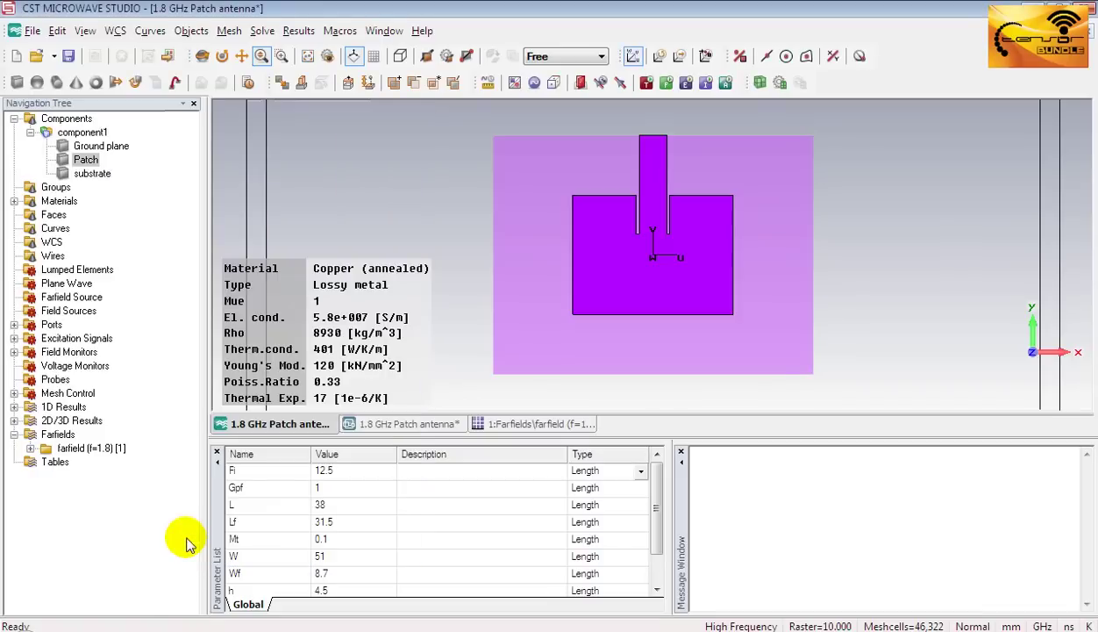
- Select the Patch part and leave its name unchanged as Patch
{"action": "left_click", "coordinate": [90, 192]}
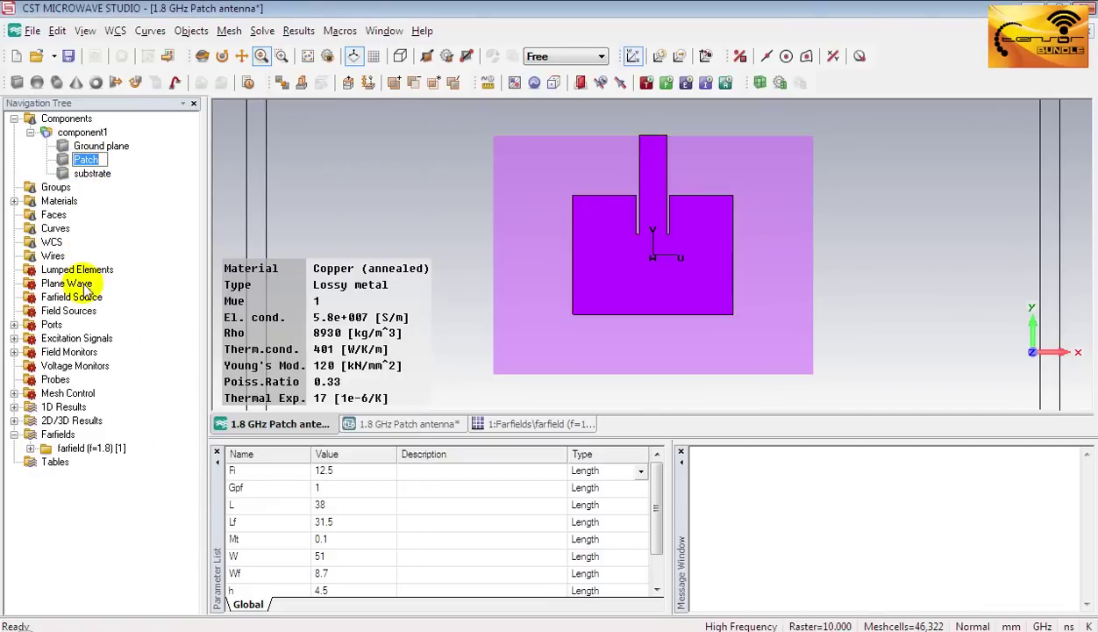
{"action": "left_click", "coordinate": [98, 158]}
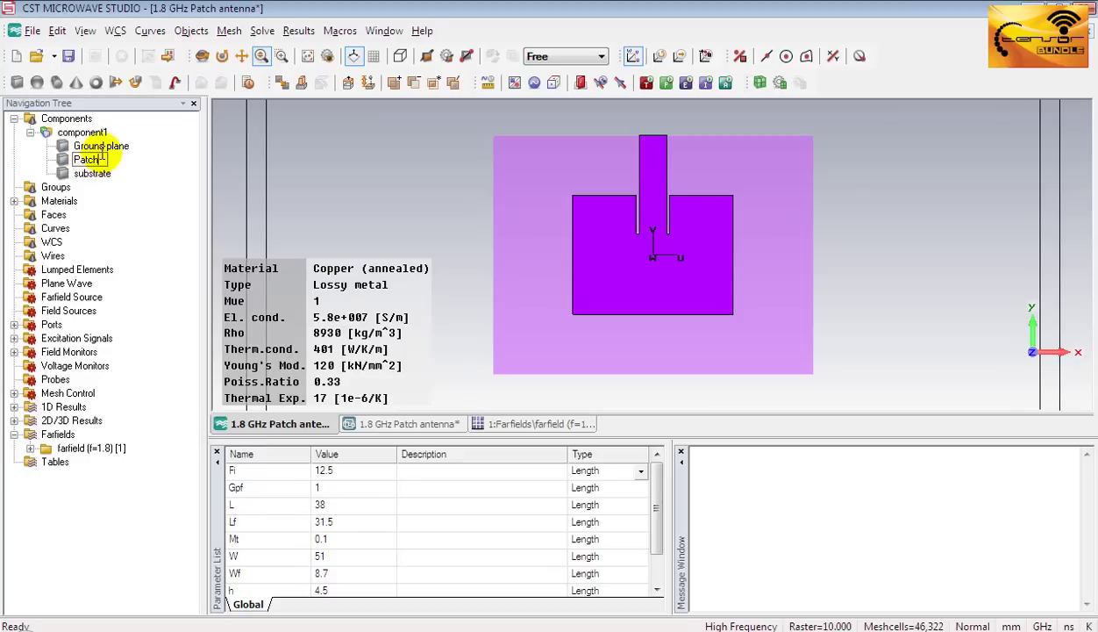
{"action": "key", "text": "Return"}
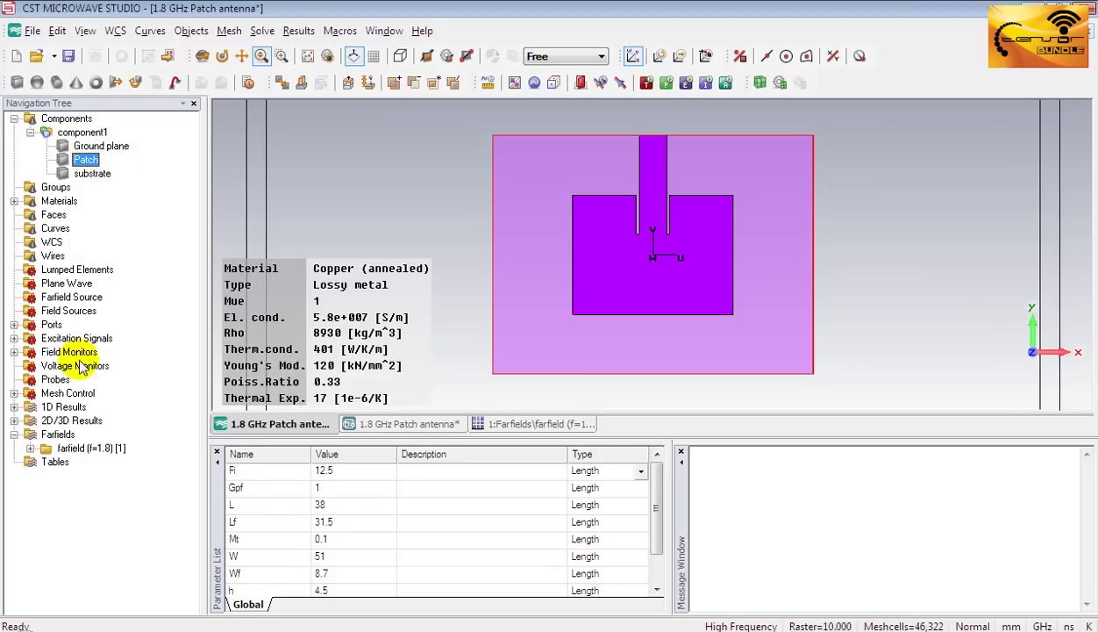
- Plot the h-field (f=1.8) [1] surface current arrows on the patch, peaking at 26.75 A/m
{"action": "left_click", "coordinate": [14, 421]}
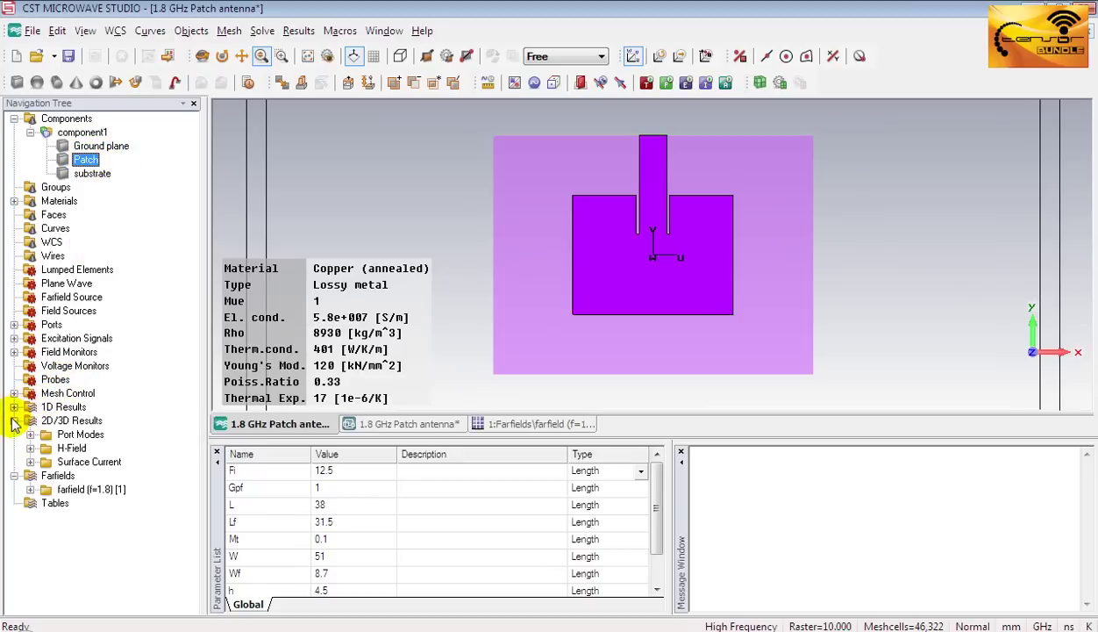
{"action": "left_click", "coordinate": [30, 463]}
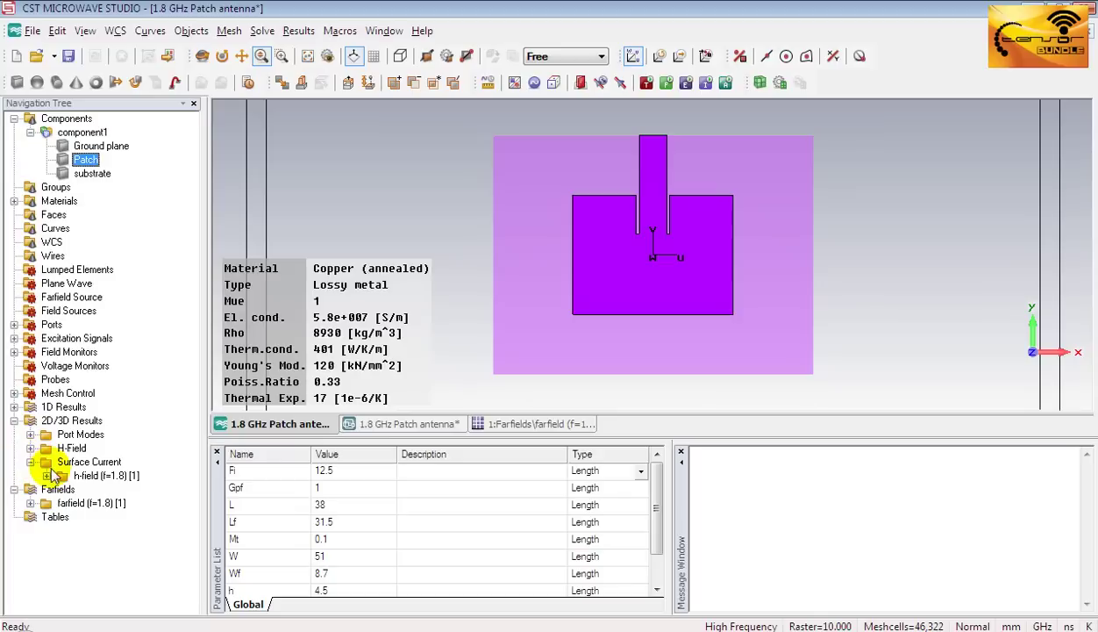
{"action": "left_click", "coordinate": [113, 476]}
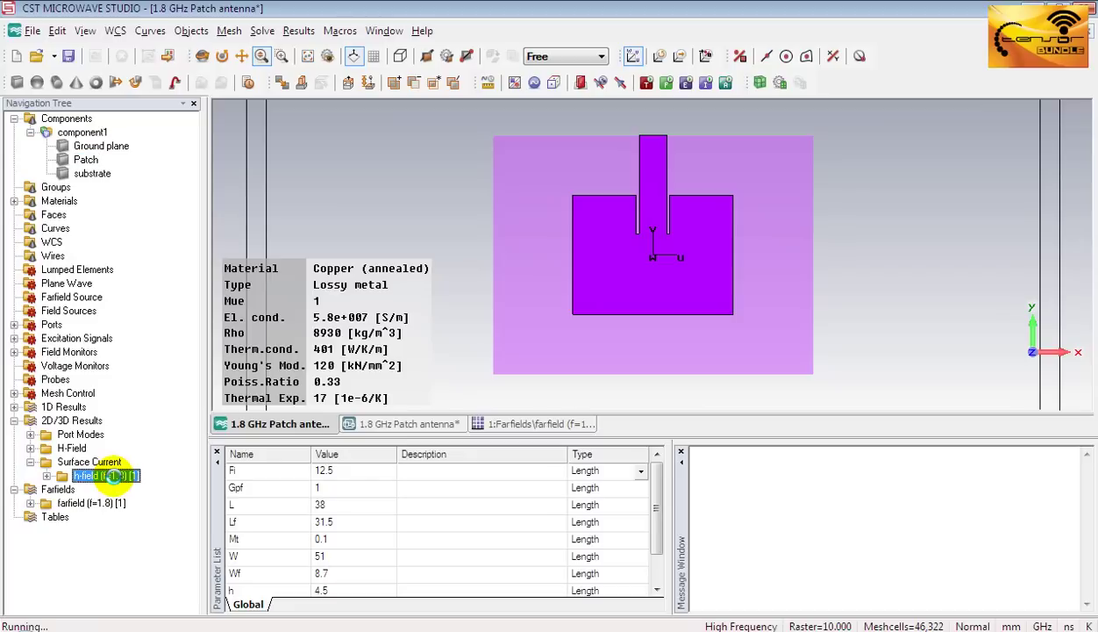
- In the surface current's 3D Vector Plot settings, make the arrows denser and slightly smaller
{"action": "right_click", "coordinate": [116, 481]}
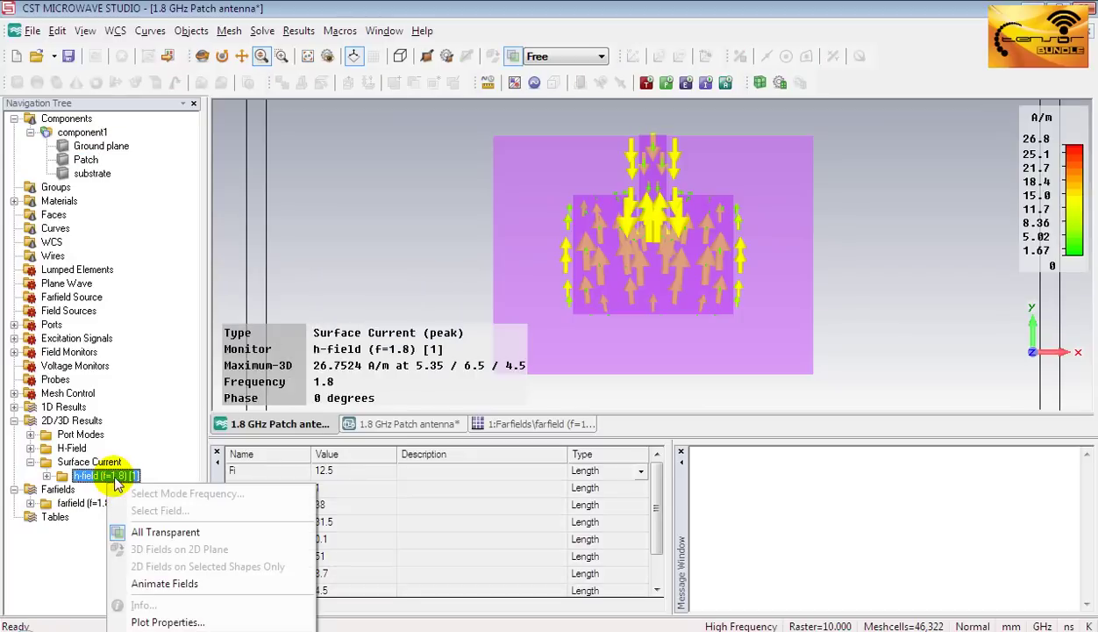
{"action": "left_click", "coordinate": [167, 622]}
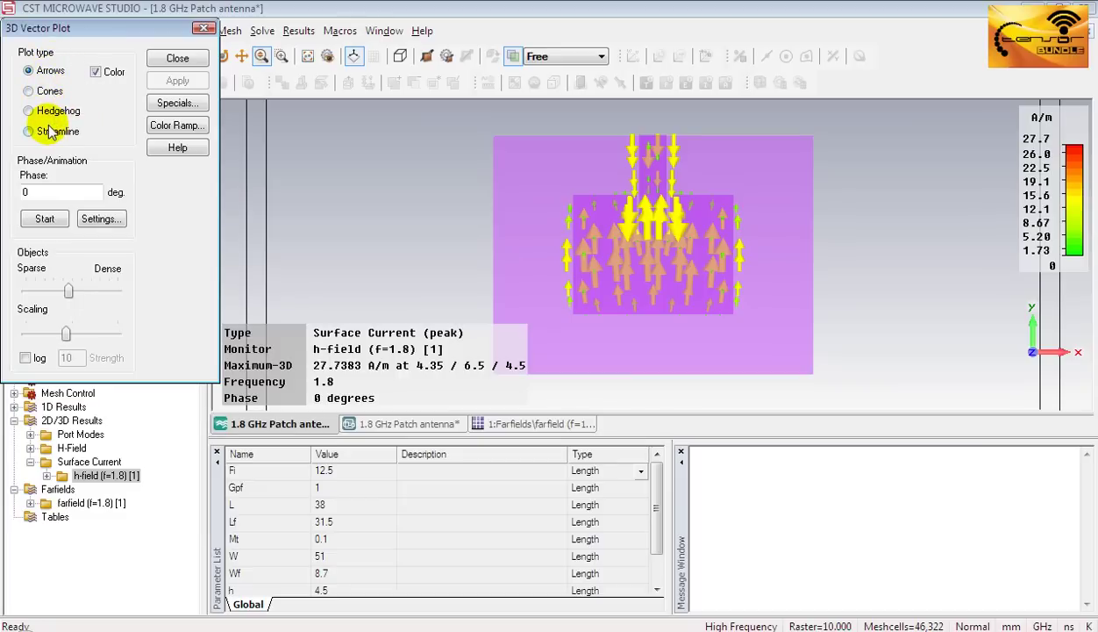
{"action": "left_click_drag", "start_coordinate": [68, 290], "coordinate": [80, 294]}
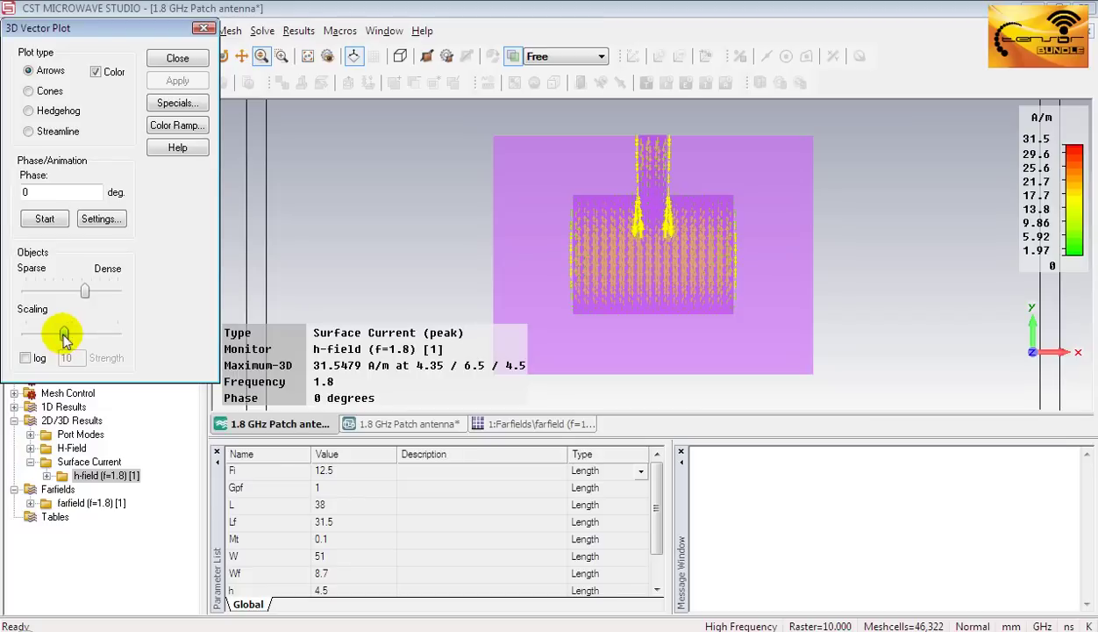
{"action": "left_click_drag", "start_coordinate": [64, 338], "coordinate": [61, 338]}
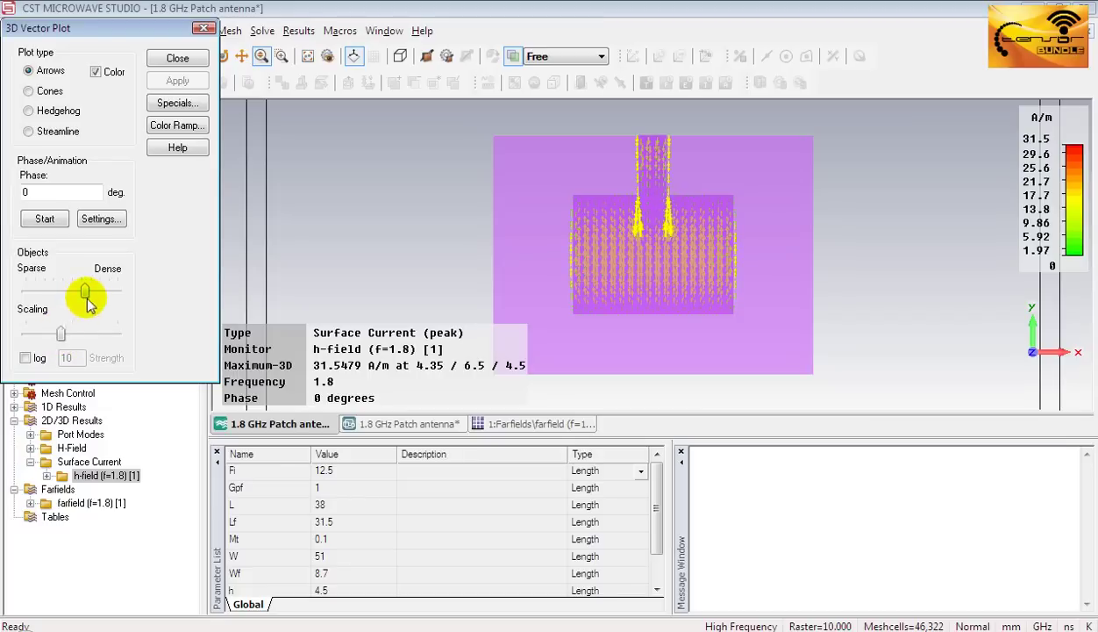
- Animate the surface current over phase, stop at 180 degrees and close the settings
{"action": "left_click", "coordinate": [46, 221]}
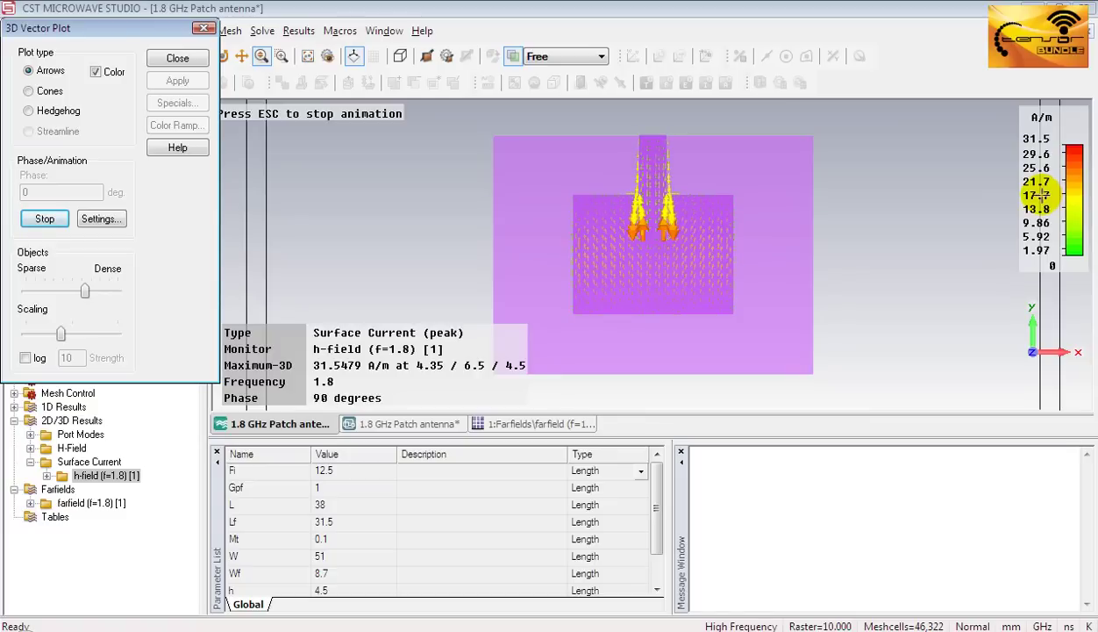
{"action": "left_click", "coordinate": [50, 218]}
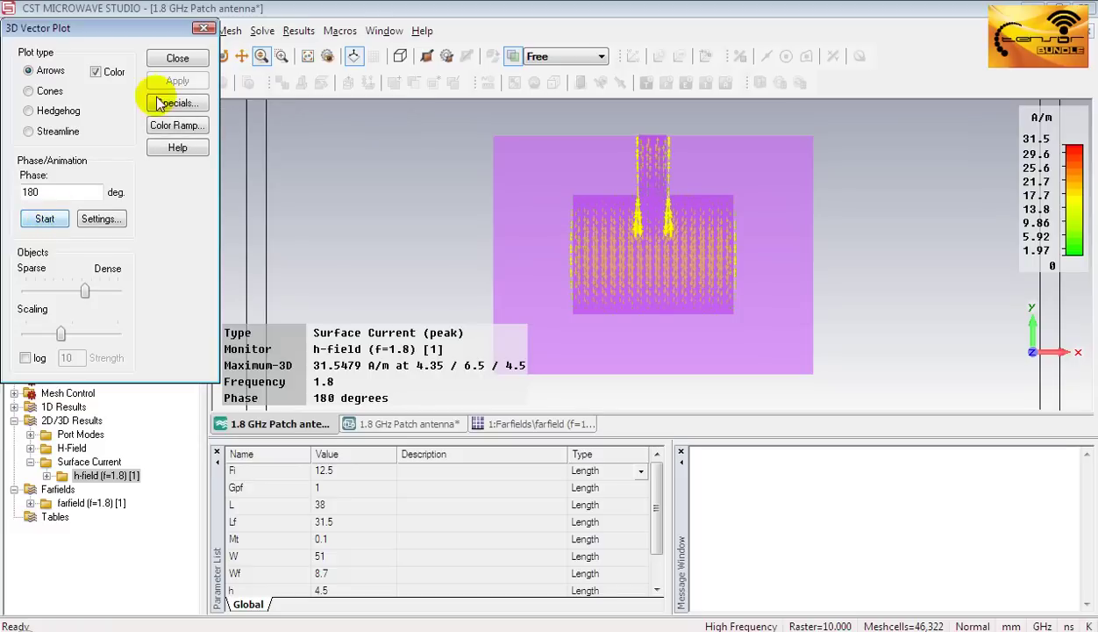
{"action": "left_click", "coordinate": [204, 28]}
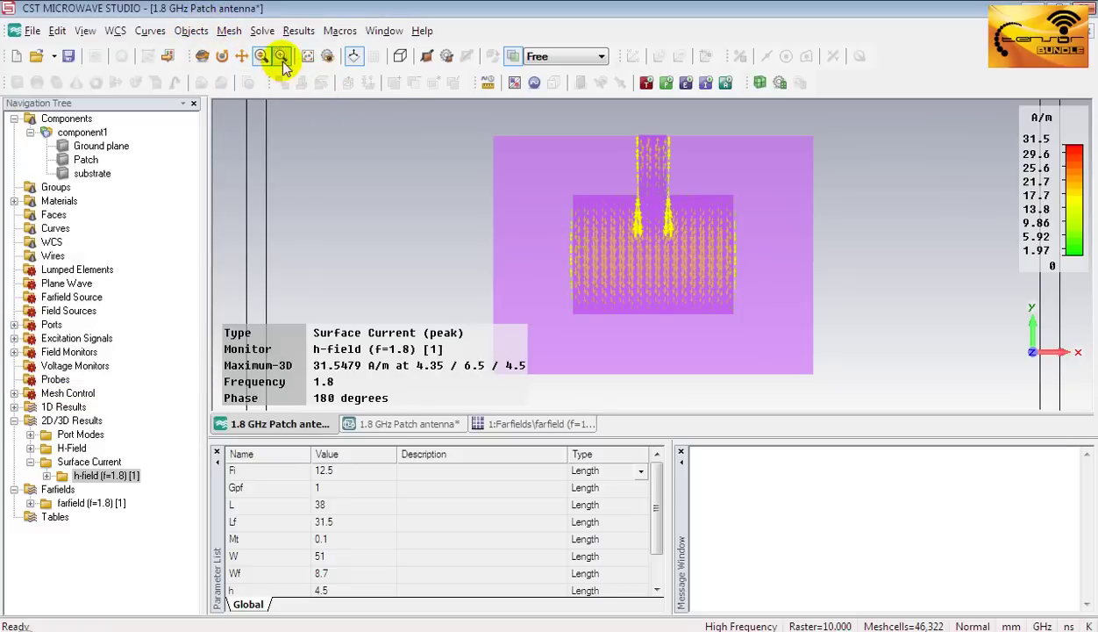
- Calculate the VSWR from the antenna's S-parameters
{"action": "left_click", "coordinate": [297, 32]}
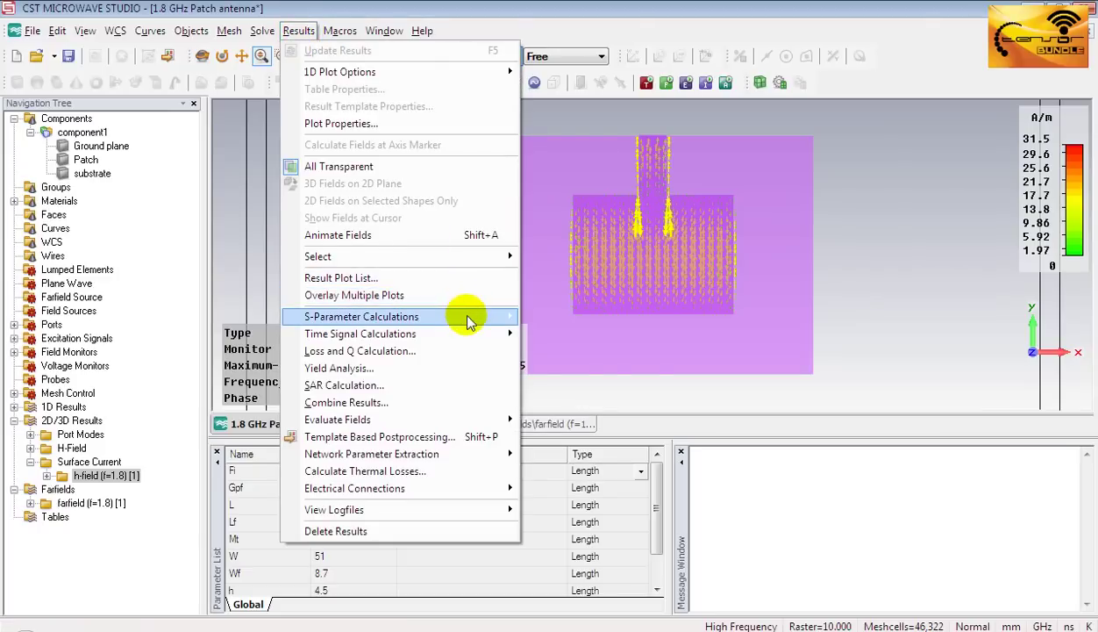
{"action": "mouse_move", "coordinate": [468, 322]}
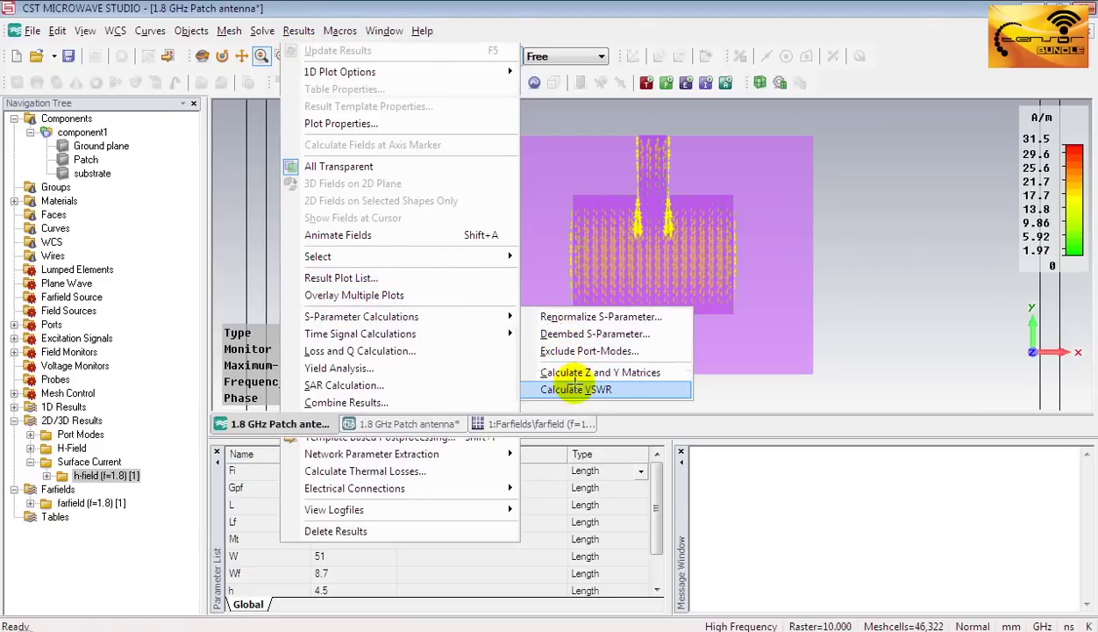
{"action": "left_click", "coordinate": [574, 389]}
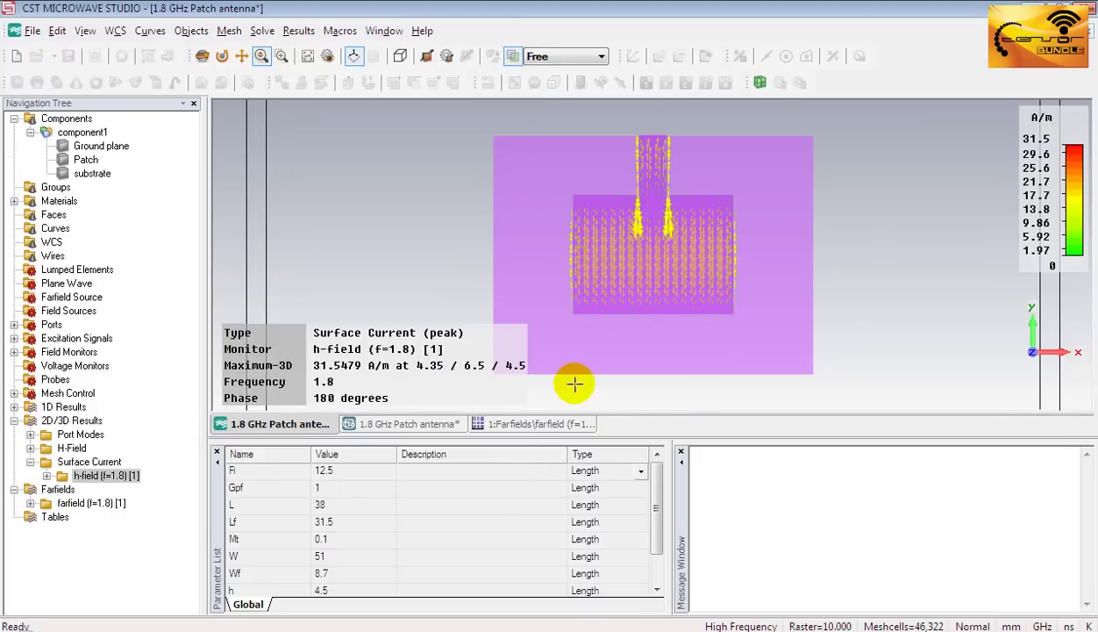
- Calculate the Z and Y matrices from the S-parameters
{"action": "left_click", "coordinate": [289, 30]}
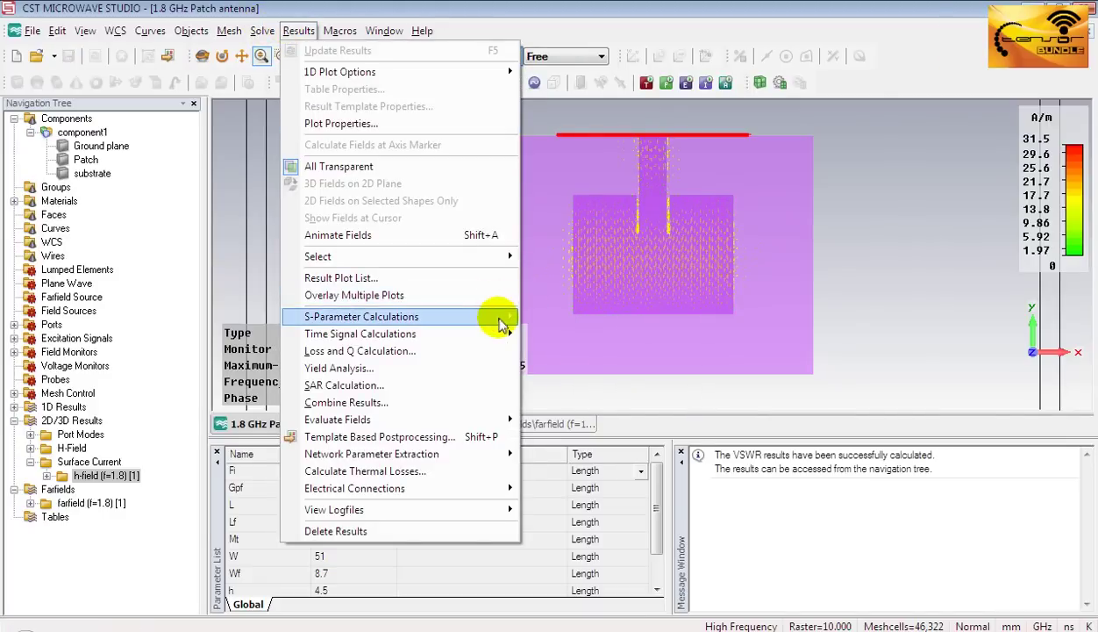
{"action": "mouse_move", "coordinate": [498, 321]}
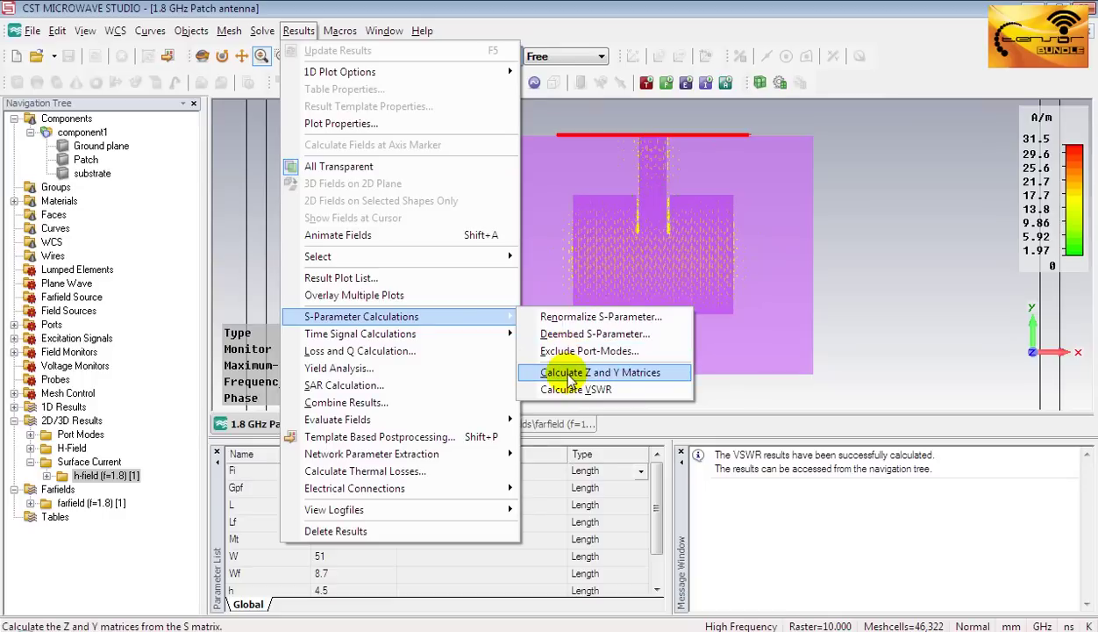
{"action": "left_click", "coordinate": [568, 373]}
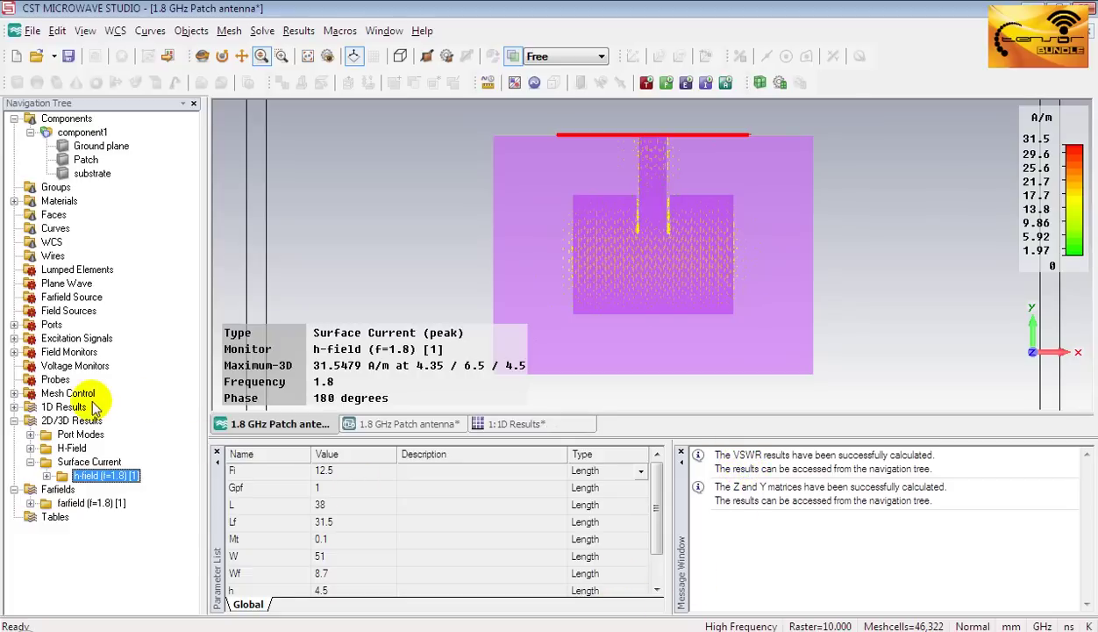
- Expand 1D Results > VSWR and display the VSWR1 curve from 0 to 2 GHz
{"action": "left_click", "coordinate": [15, 407]}
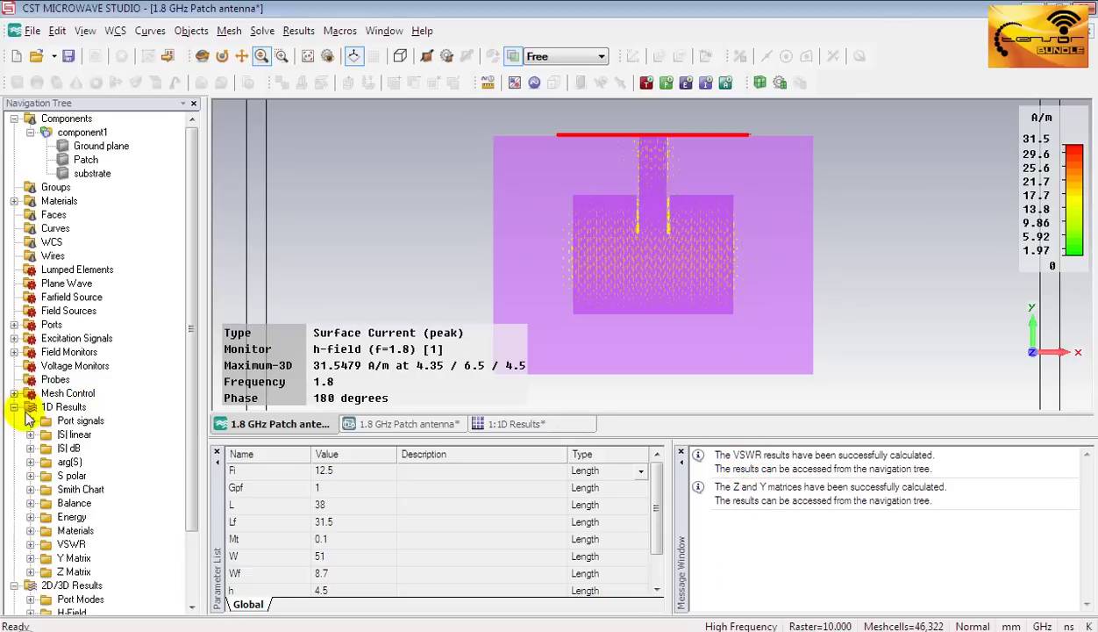
{"action": "left_click", "coordinate": [31, 544]}
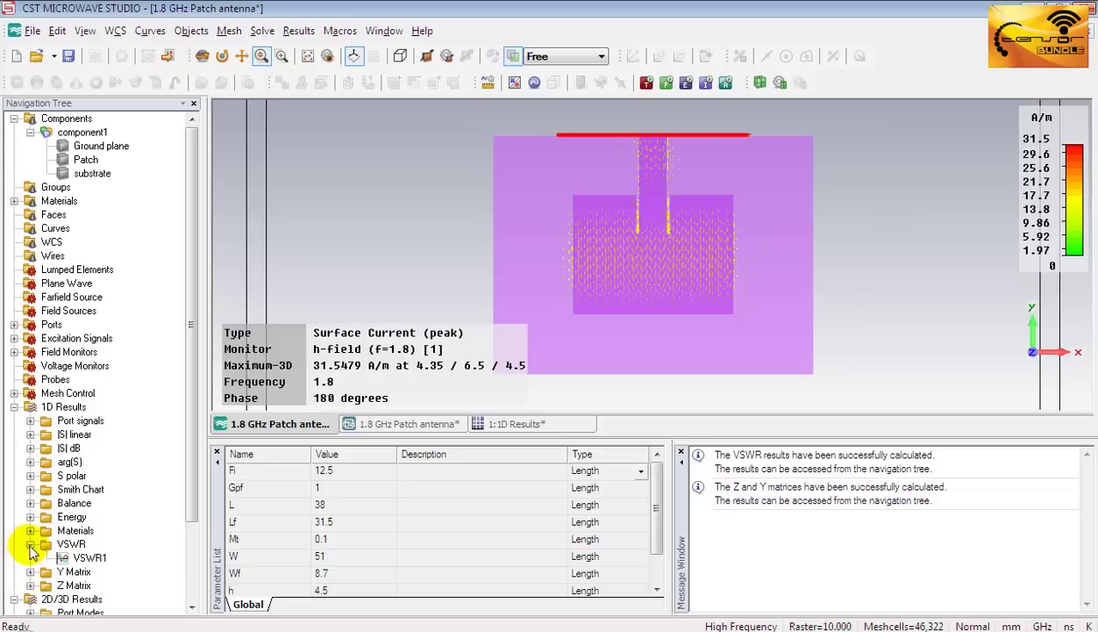
{"action": "left_click", "coordinate": [79, 559]}
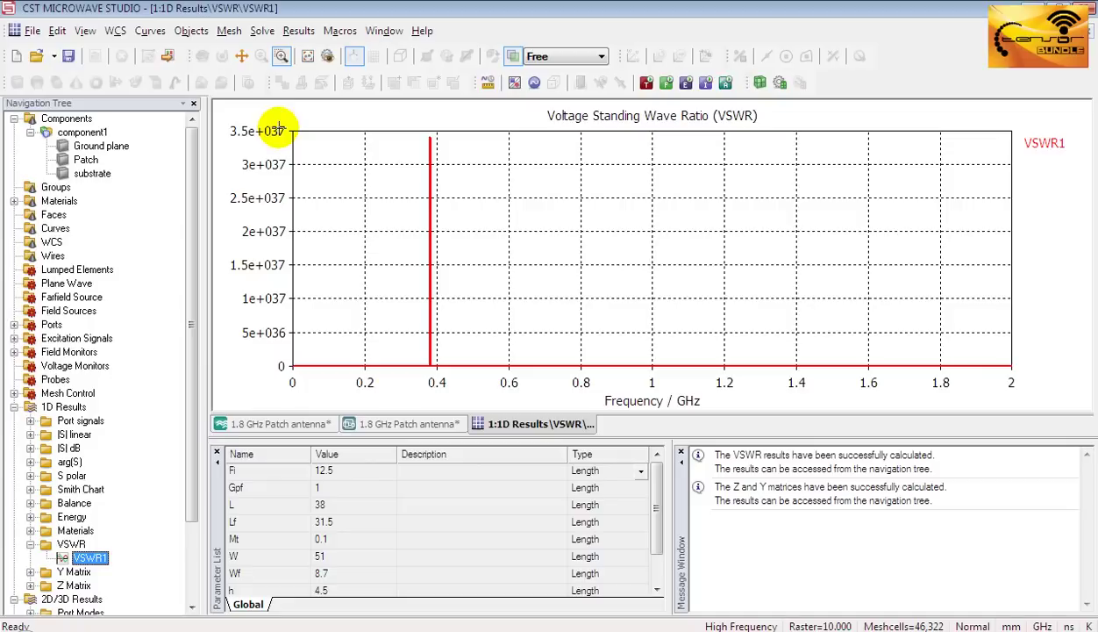
- Fix the VSWR1 Y axis at 0–100 and mark the minimum, 1.7492043 at 1.808 GHz
{"action": "right_click", "coordinate": [419, 202]}
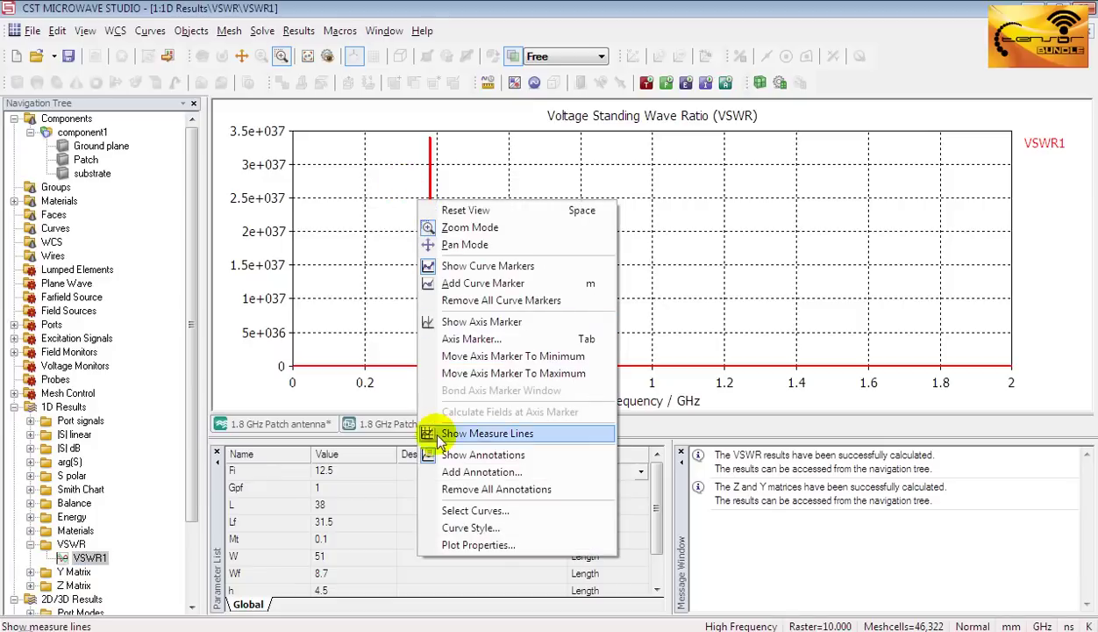
{"action": "left_click", "coordinate": [438, 546]}
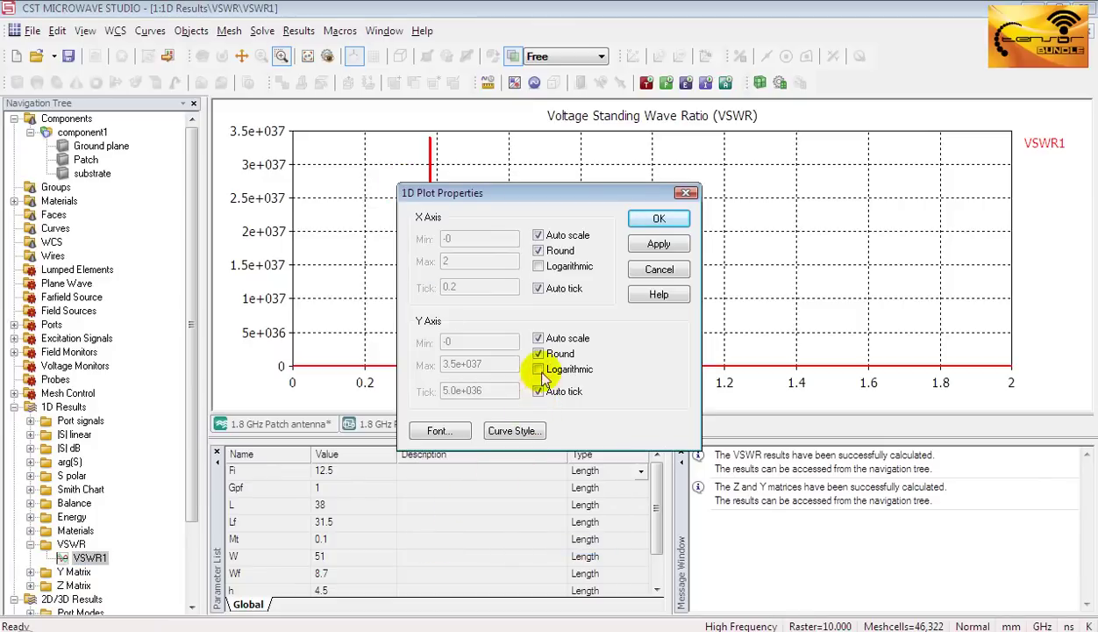
{"action": "left_click", "coordinate": [548, 341]}
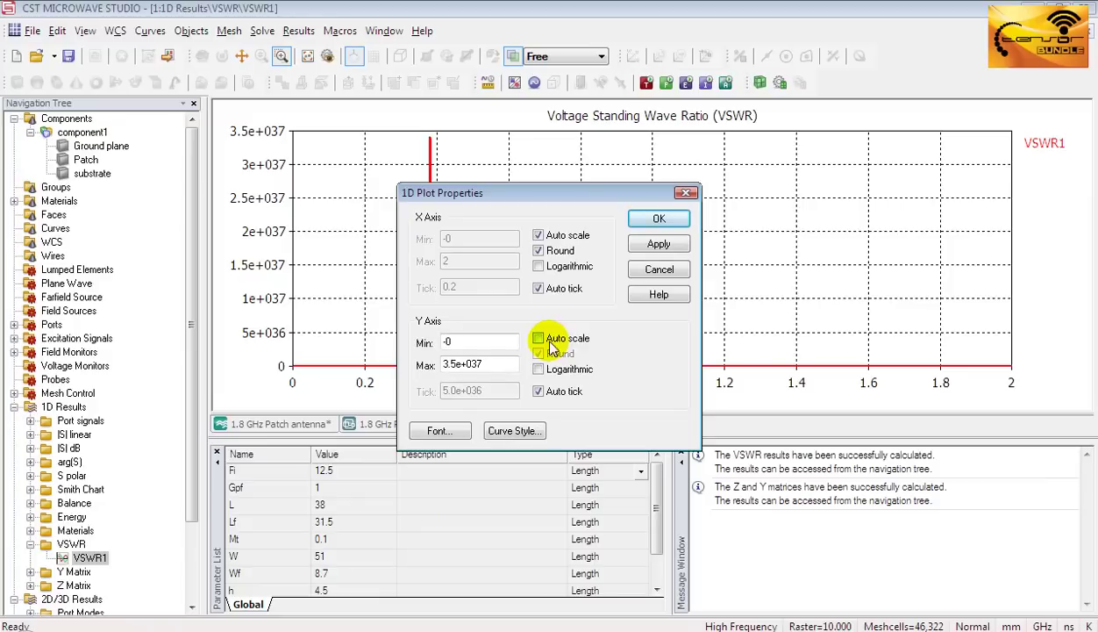
{"action": "left_click_drag", "start_coordinate": [491, 358], "coordinate": [410, 365]}
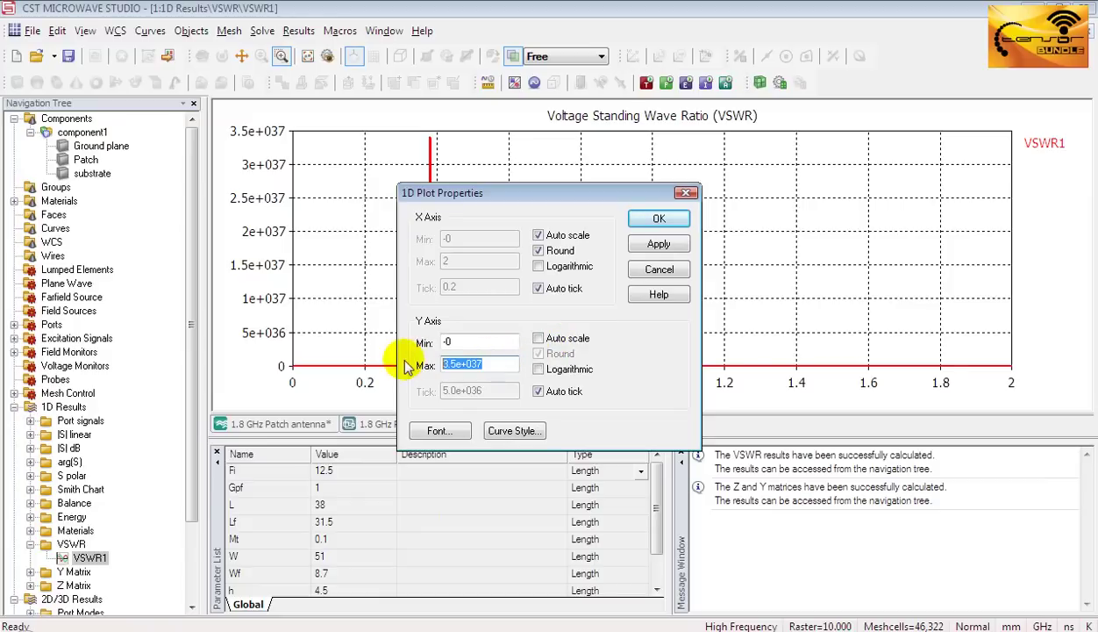
{"action": "type", "text": "100"}
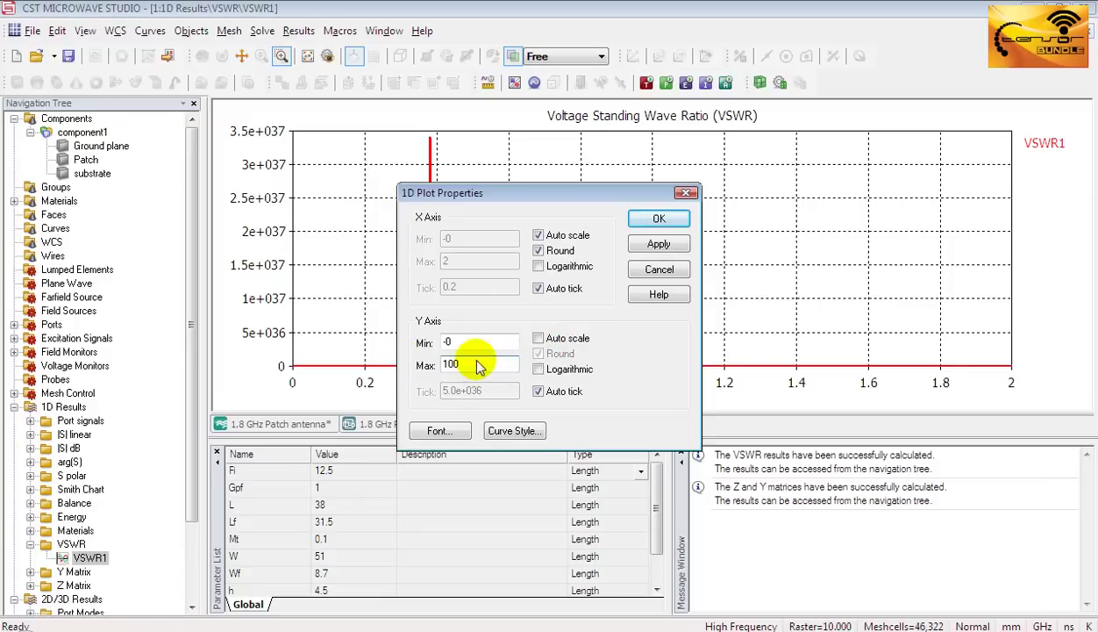
{"action": "left_click", "coordinate": [660, 219]}
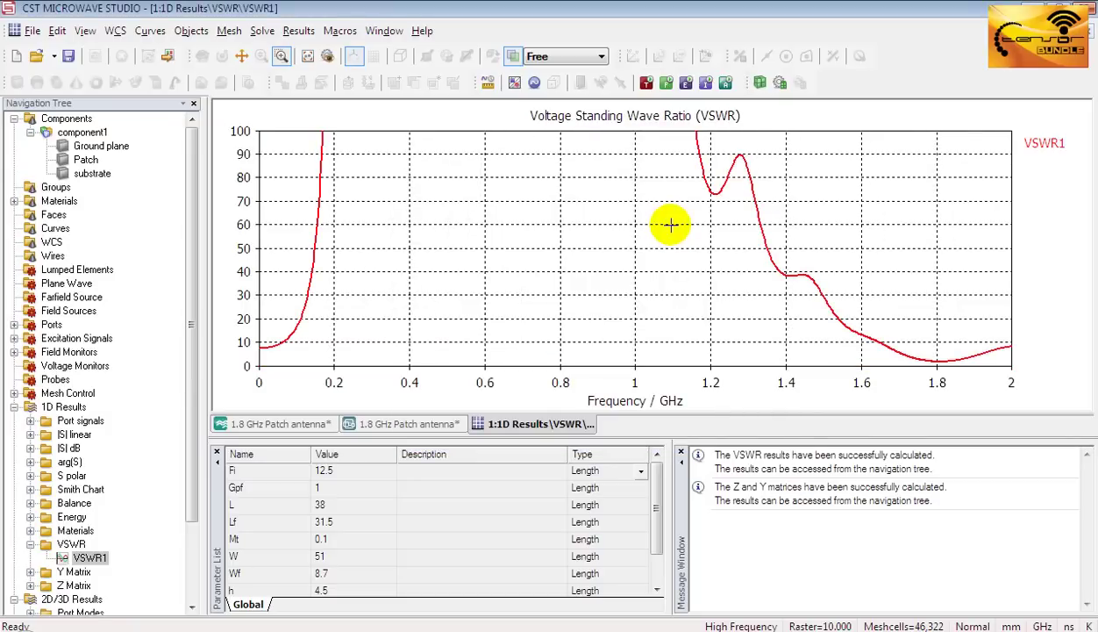
{"action": "right_click", "coordinate": [611, 232]}
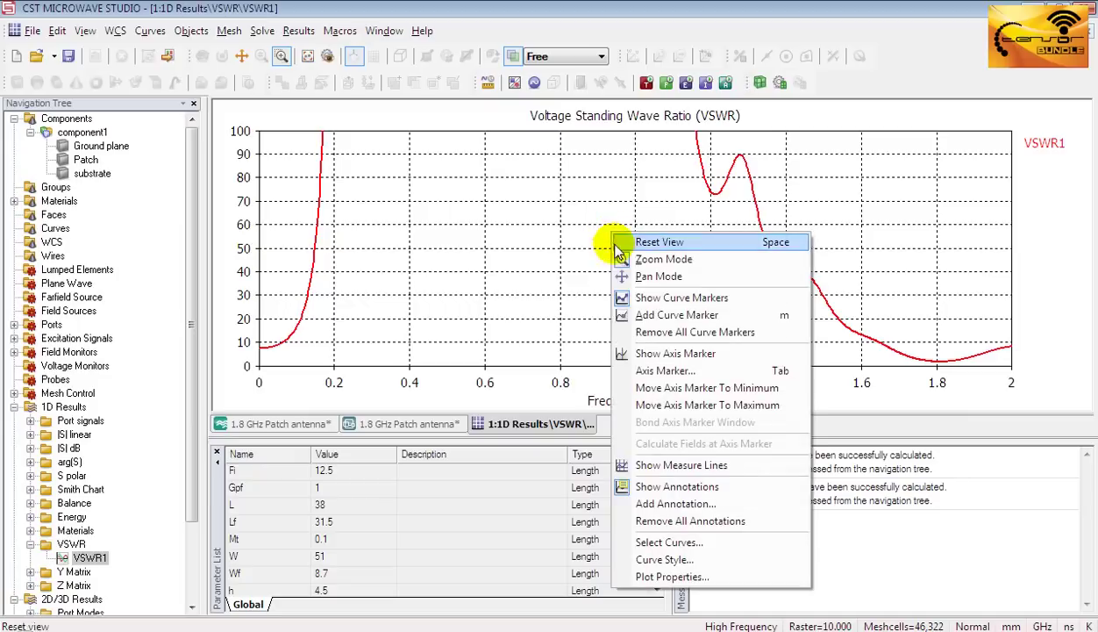
{"action": "left_click", "coordinate": [650, 391]}
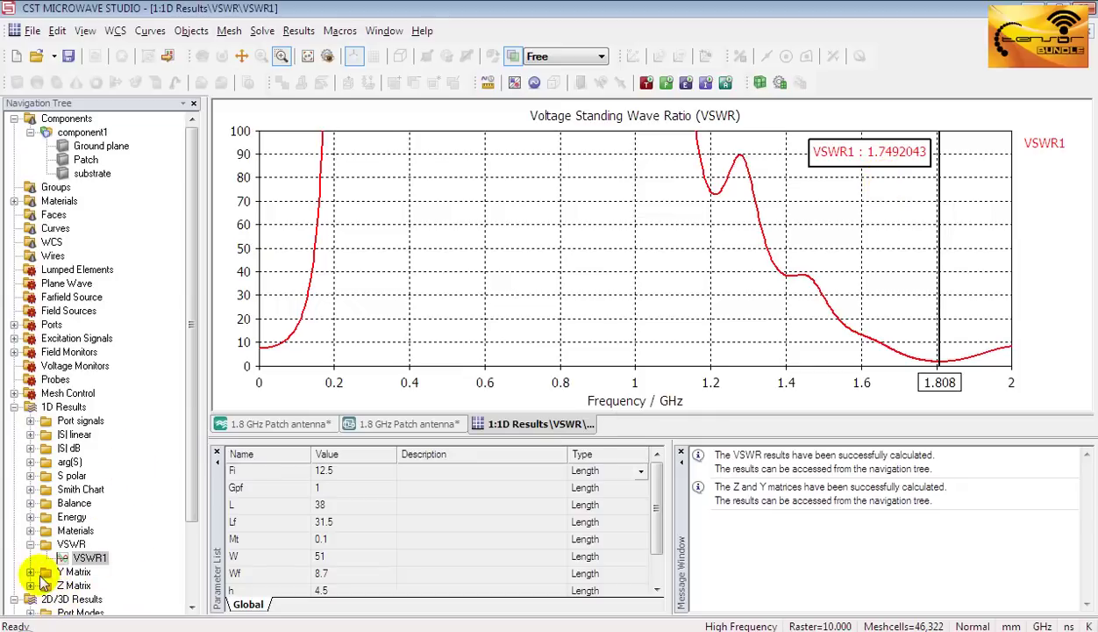
- Plot Z1,1 real and imaginary parts, then show the S1,1 Smith chart
{"action": "scroll", "coordinate": [31, 594], "scroll_direction": "down", "scroll_amount": 1}
{"action": "left_click", "coordinate": [30, 544]}
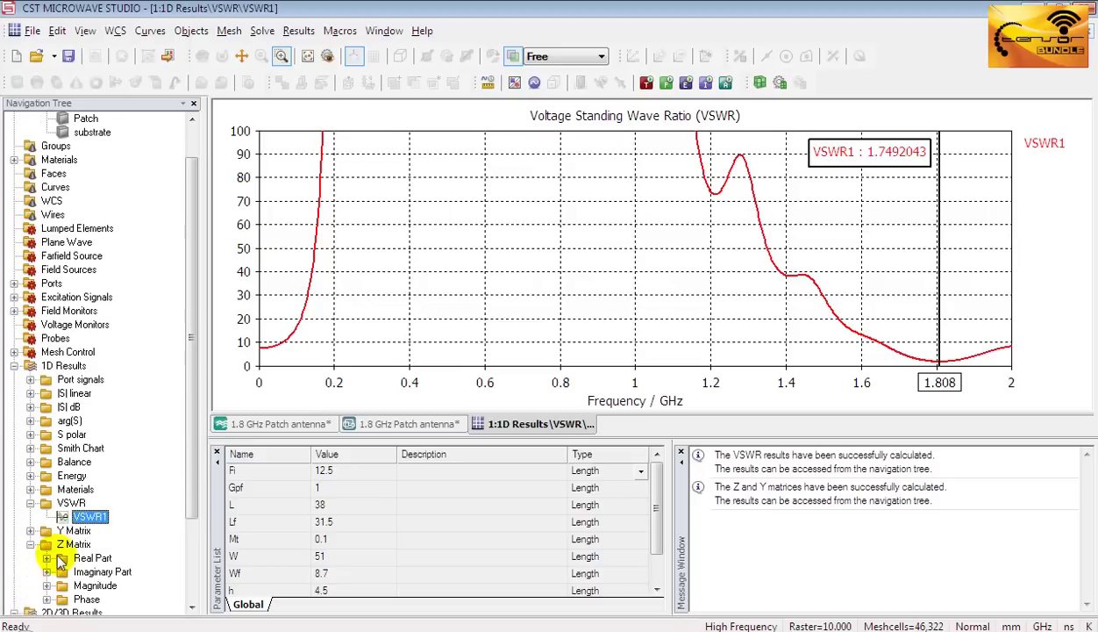
{"action": "left_click", "coordinate": [48, 558]}
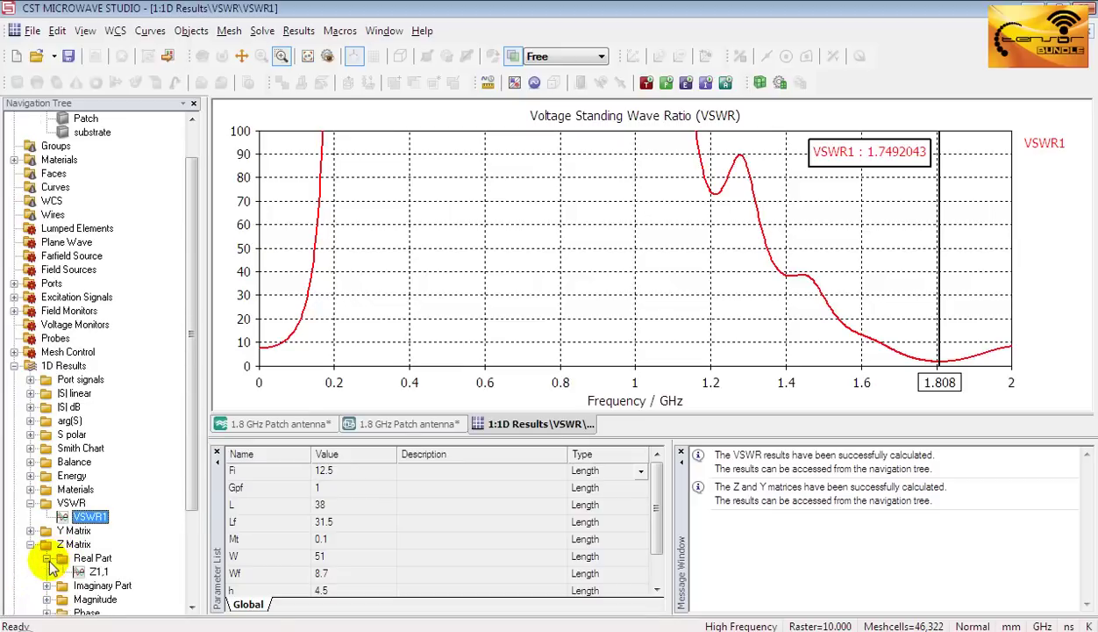
{"action": "left_click", "coordinate": [93, 571]}
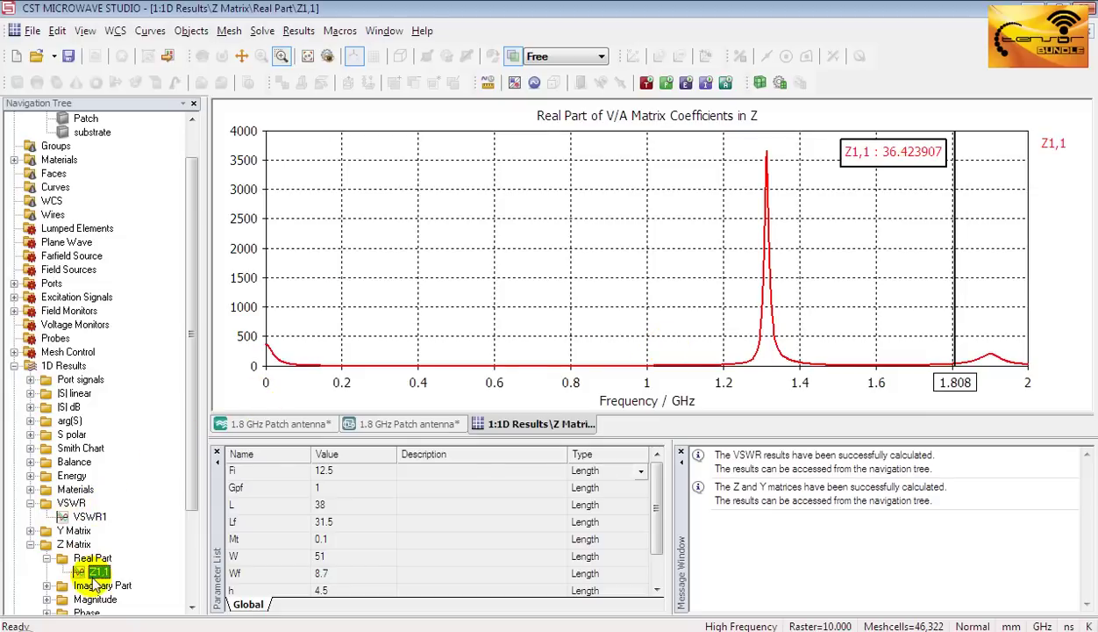
{"action": "left_click", "coordinate": [95, 585]}
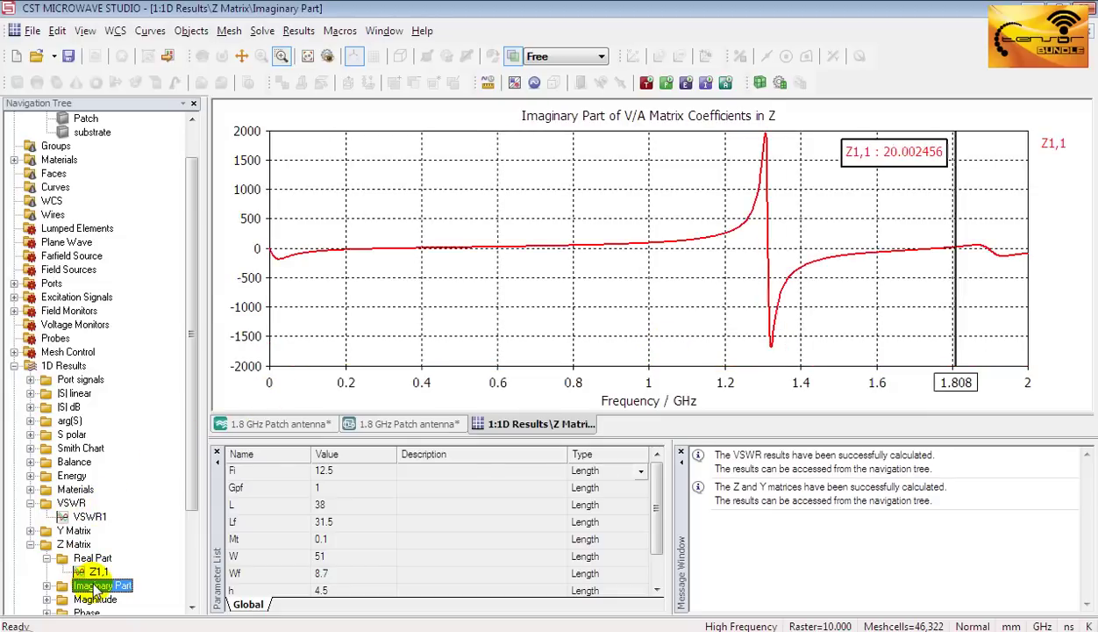
{"action": "left_click", "coordinate": [84, 448]}
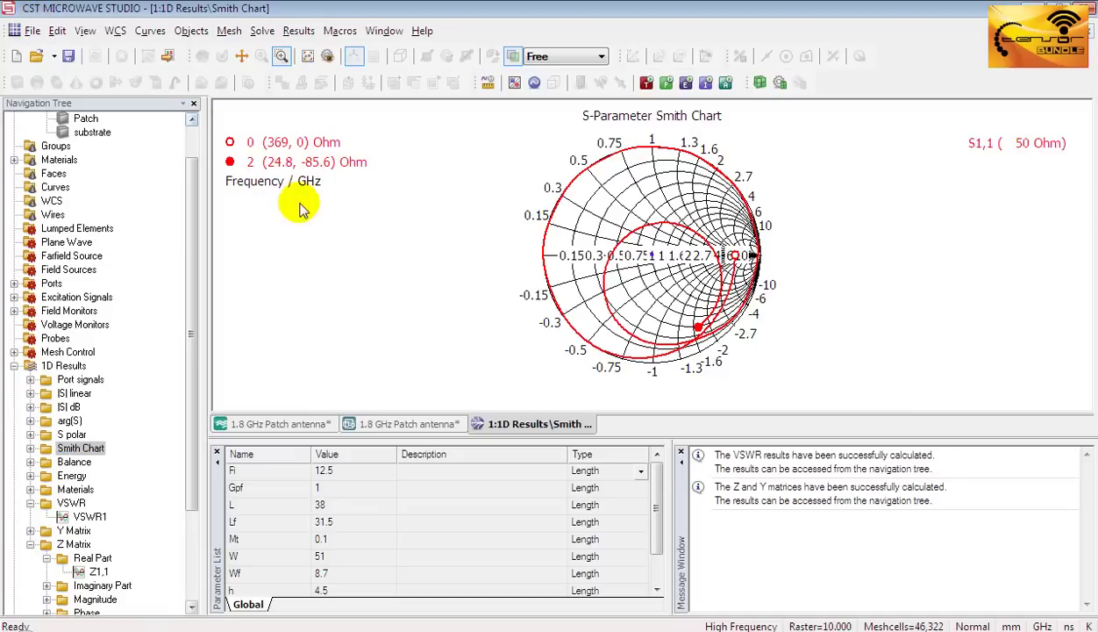
{"action": "left_click", "coordinate": [31, 30]}
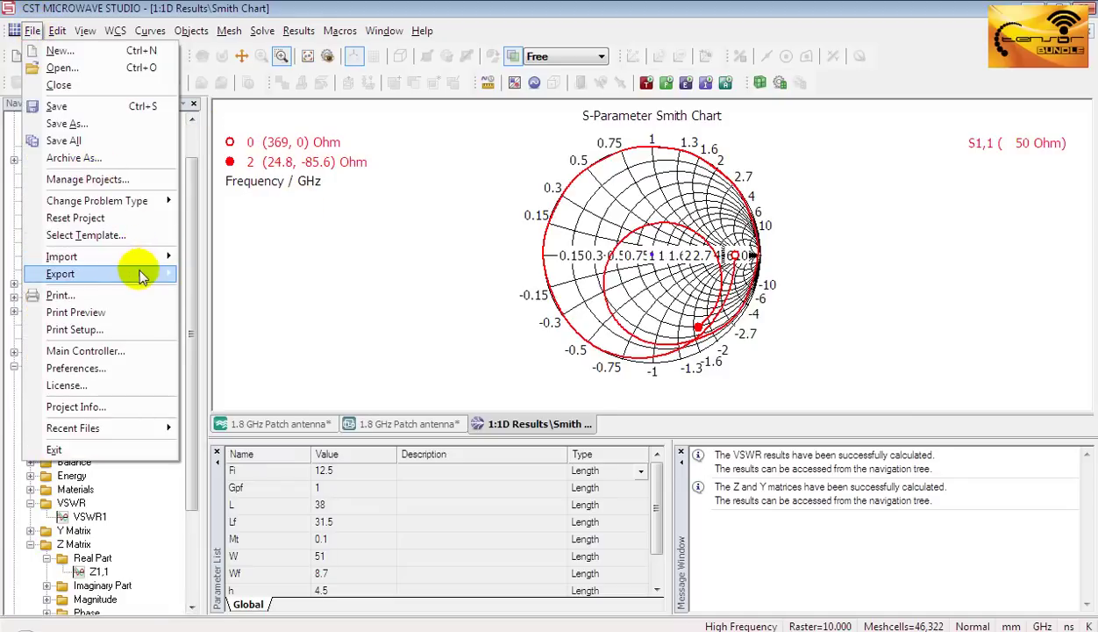
{"action": "mouse_move", "coordinate": [142, 274]}
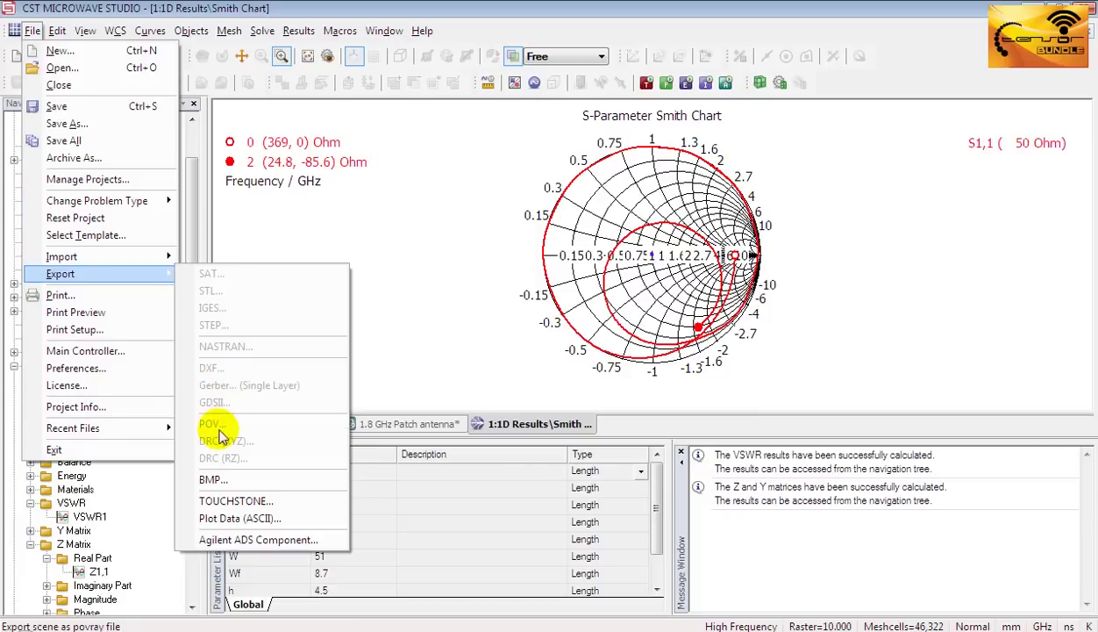
{"action": "left_click", "coordinate": [214, 479]}
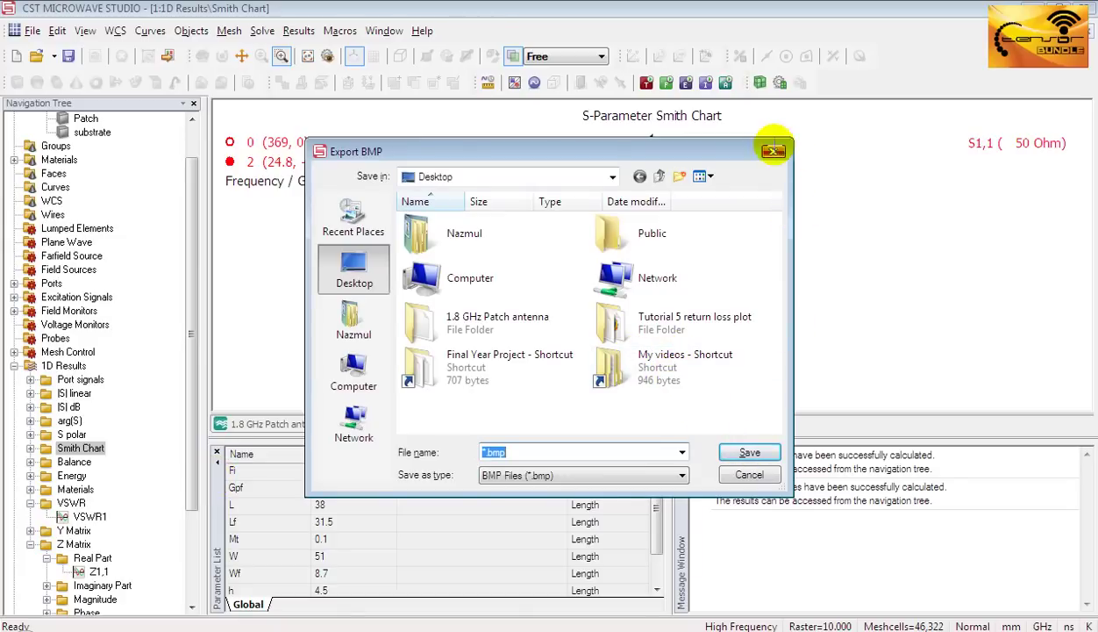
{"action": "left_click", "coordinate": [773, 151]}
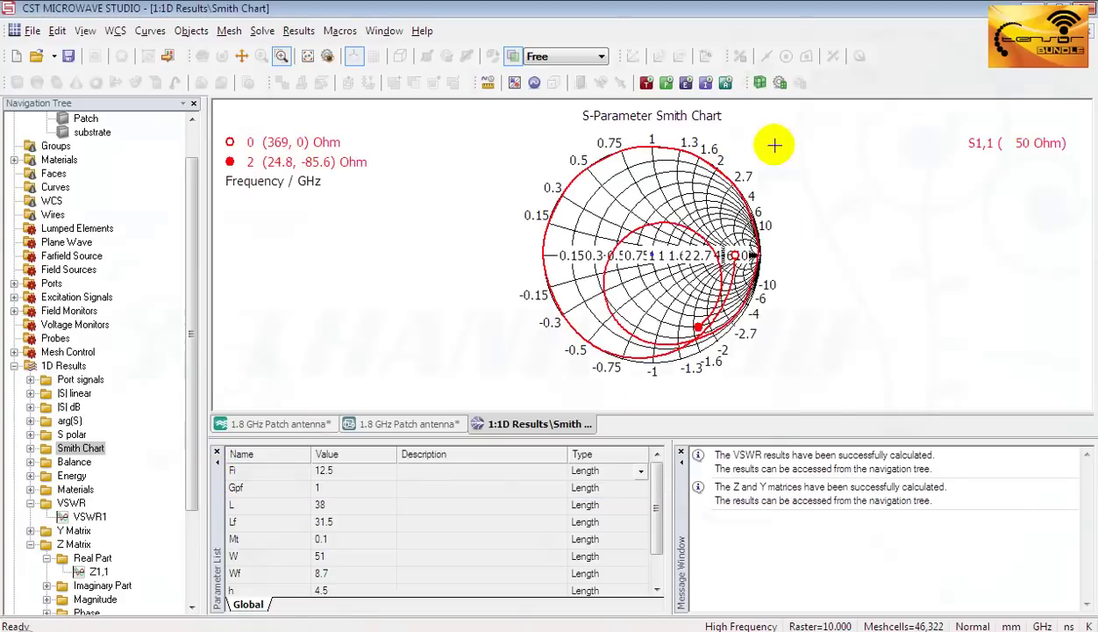